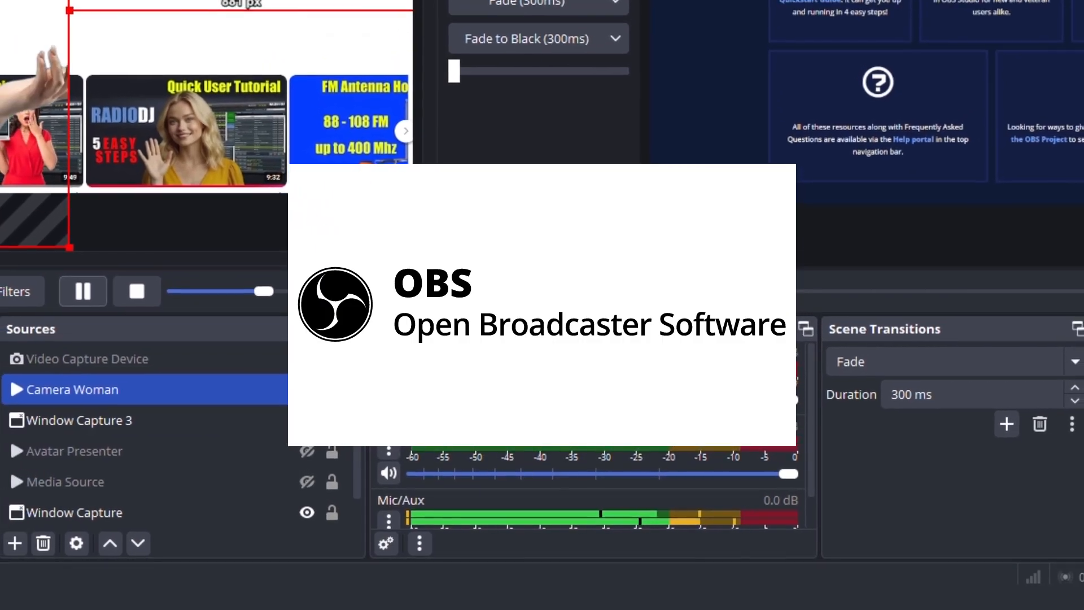
# Hide the Camera Woman source and select the Avatar Presenter source
pyautogui.click(533, 1)
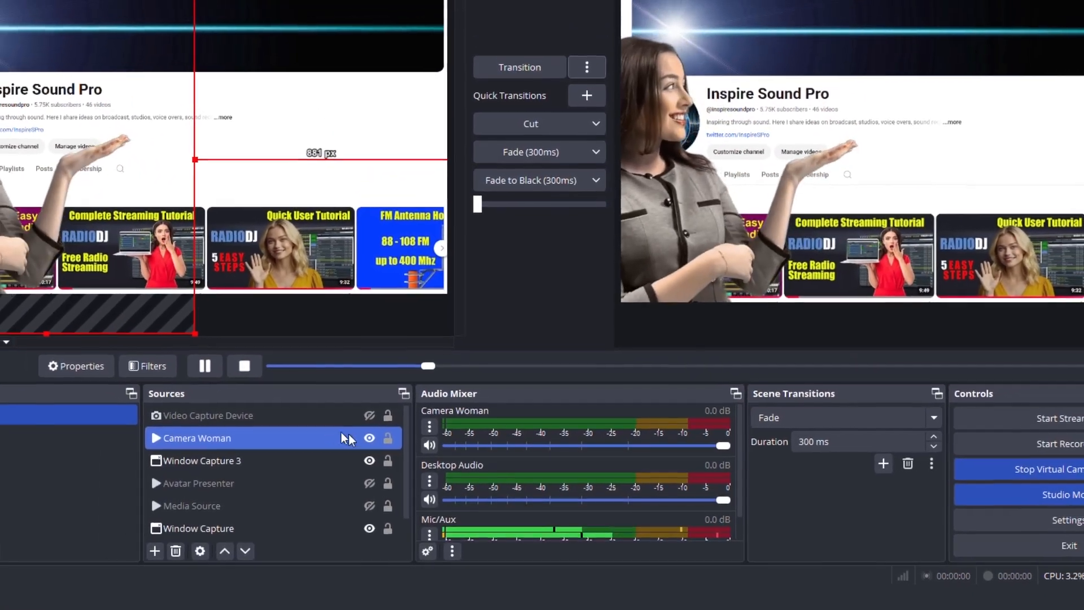
pyautogui.click(373, 441)
pyautogui.click(335, 488)
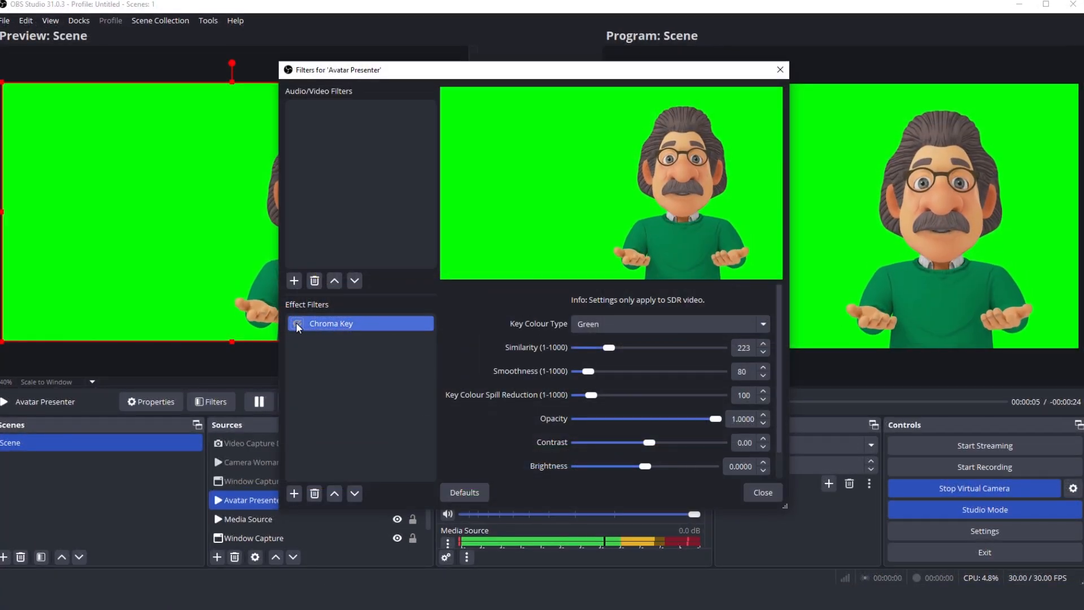
# Enable the Chroma Key filter on Avatar Presenter and transition the preview scene to the program output
pyautogui.click(297, 324)
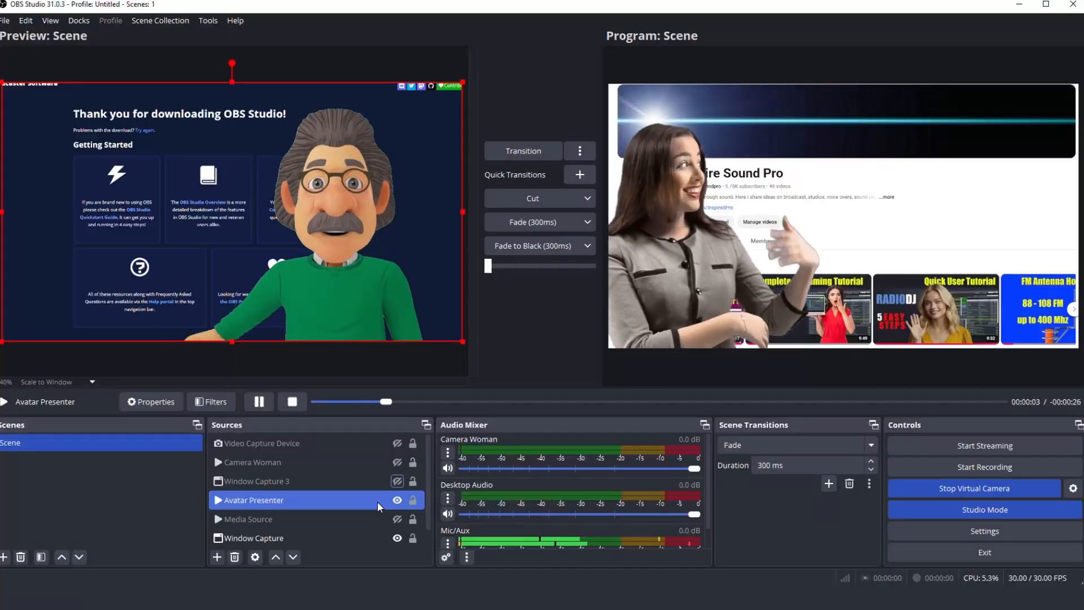
pyautogui.keyDown('ctrl'); pyautogui.click(386, 537); pyautogui.keyUp('ctrl')
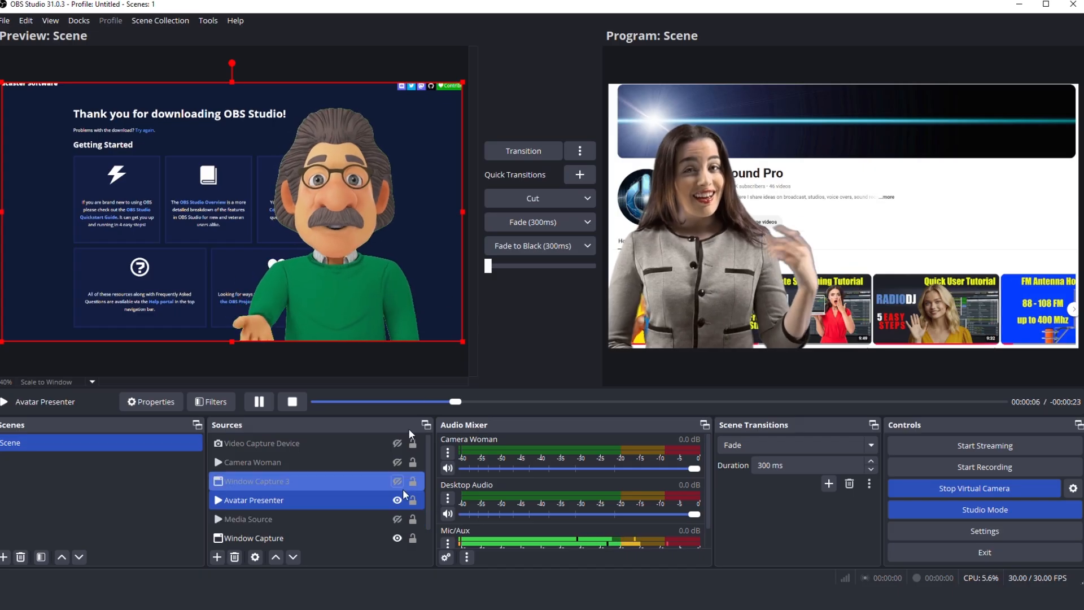
pyautogui.click(510, 152)
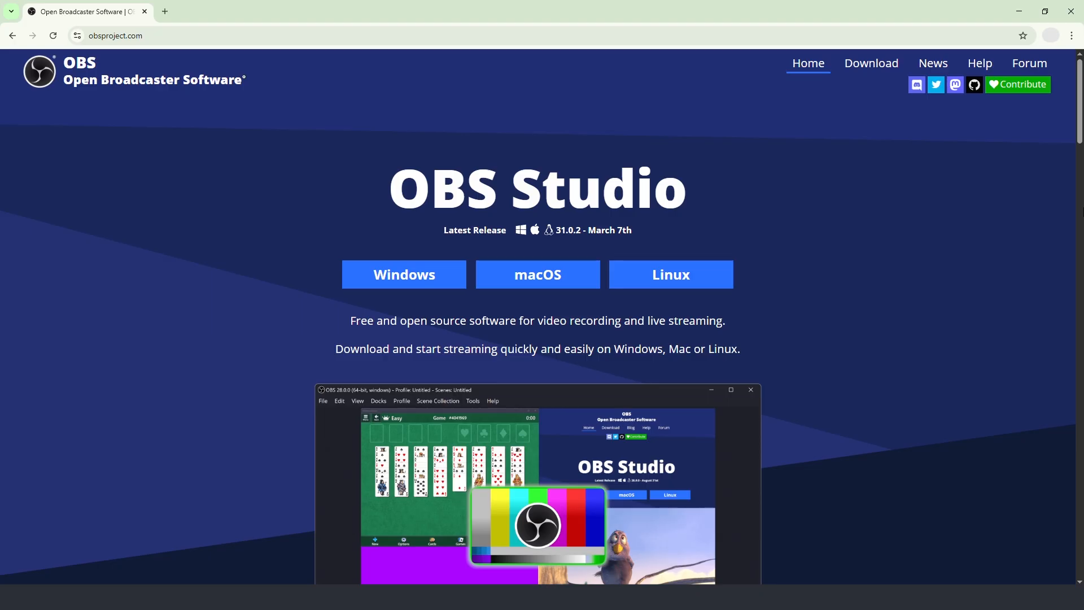
# Download the OBS Studio installer for Windows from obsproject.com and open the downloaded file
pyautogui.scroll(-4, 960, 274)
pyautogui.scroll(1, 1082, 240)
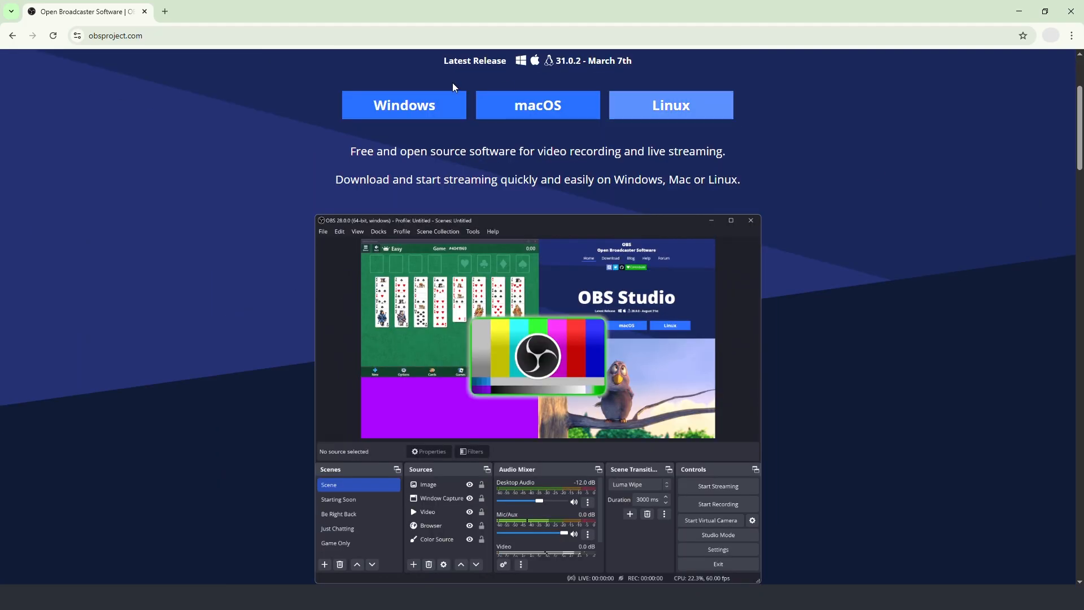
pyautogui.click(402, 106)
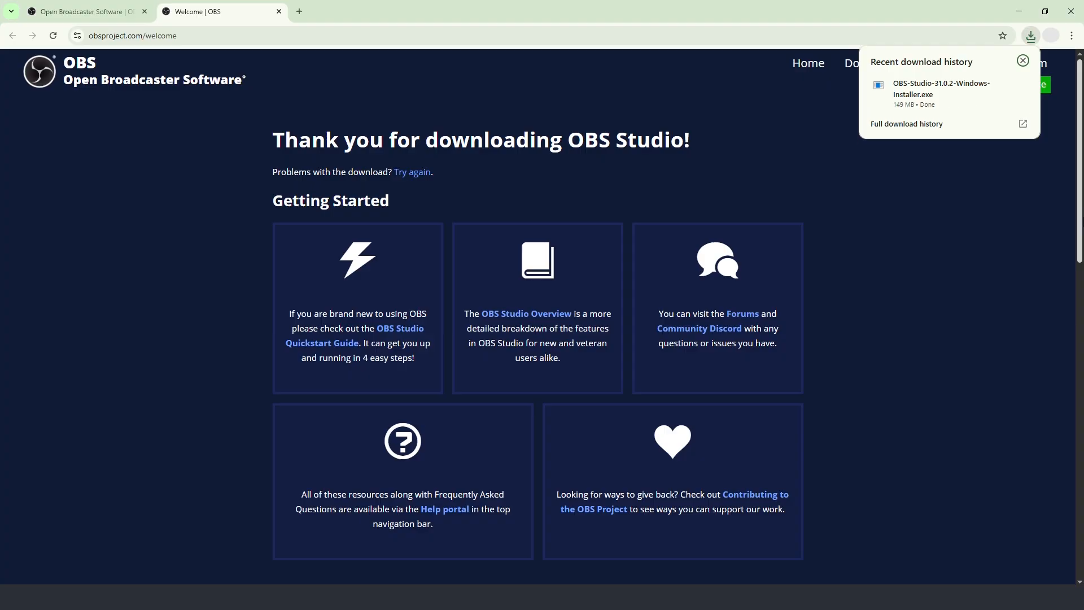
pyautogui.rightClick(904, 98)
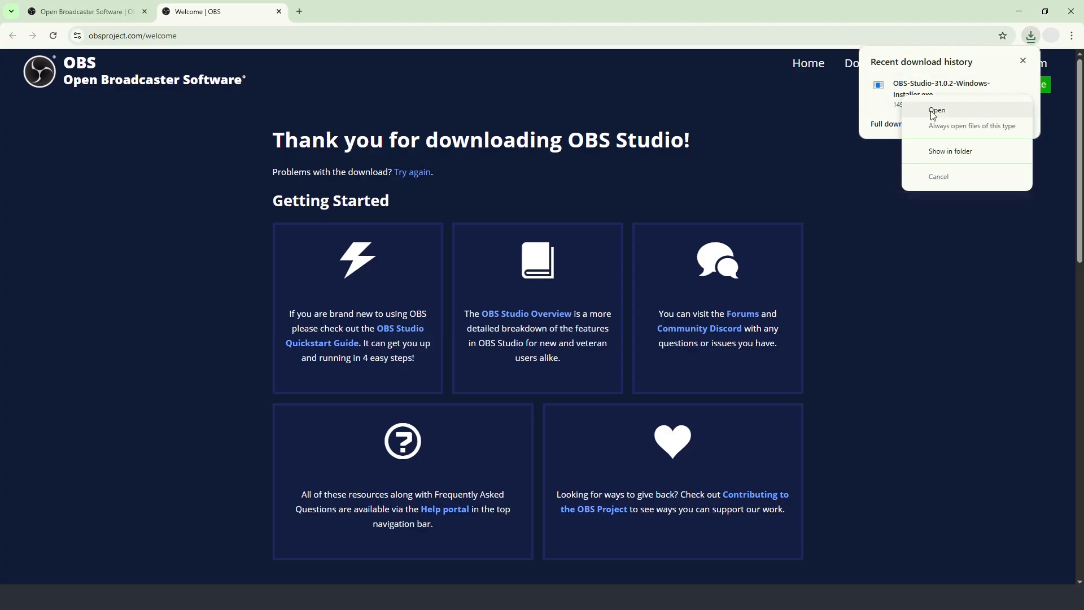
pyautogui.click(933, 112)
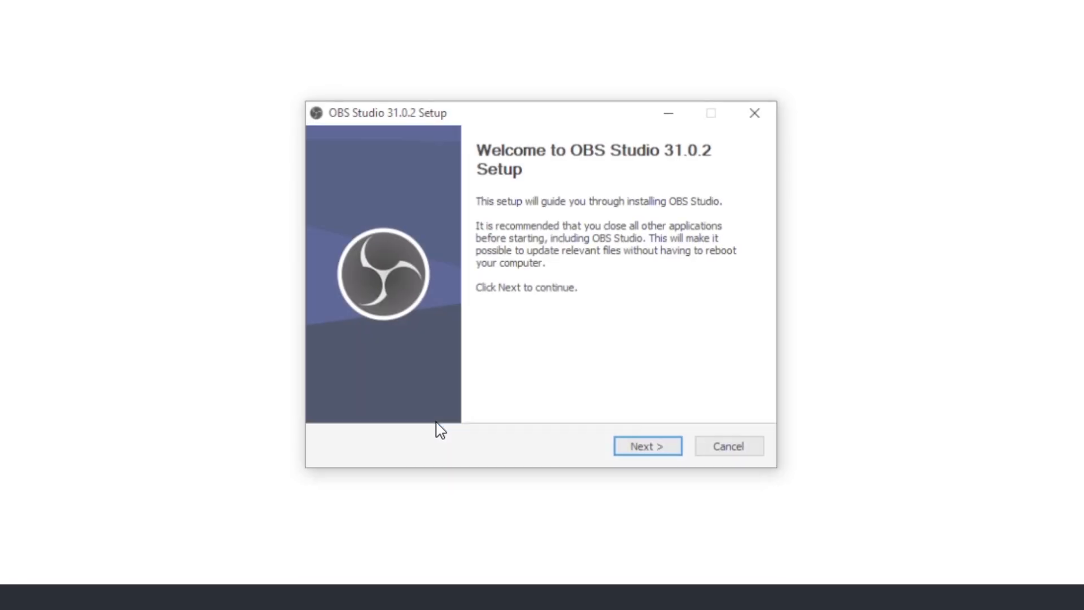
# Complete the OBS Studio 31.0.2 setup with its launch option enabled and get through the update
pyautogui.click(640, 449)
pyautogui.click(641, 450)
pyautogui.click(640, 448)
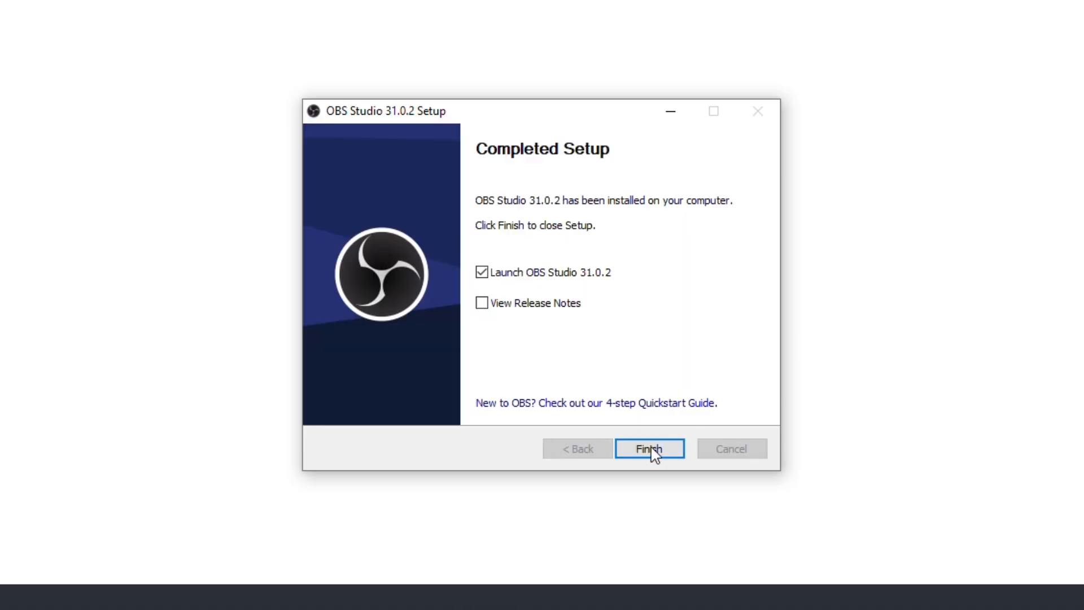
pyautogui.click(649, 448)
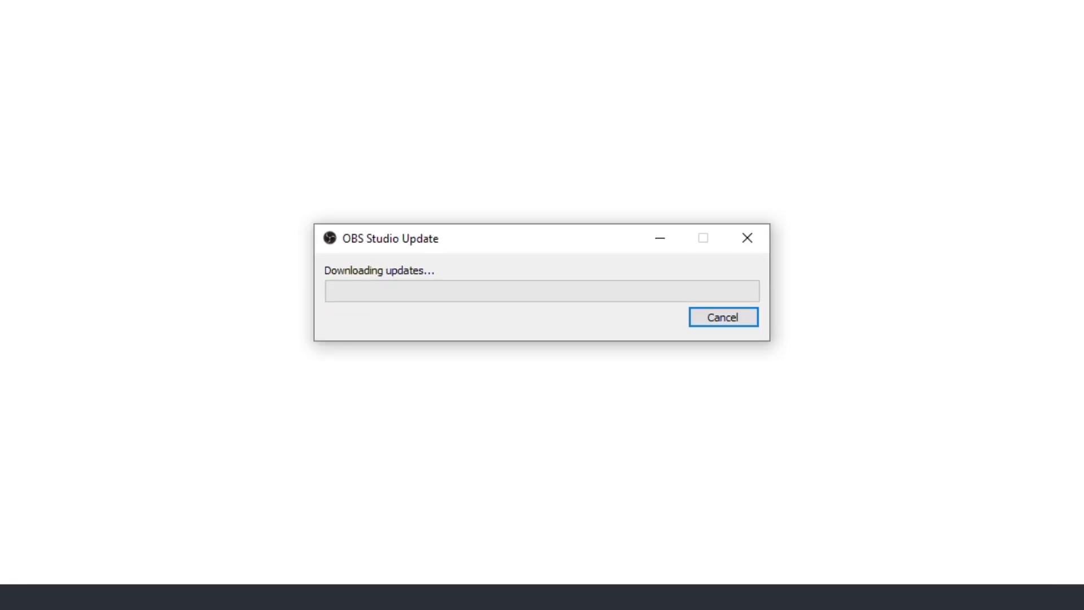
pyautogui.click(723, 317)
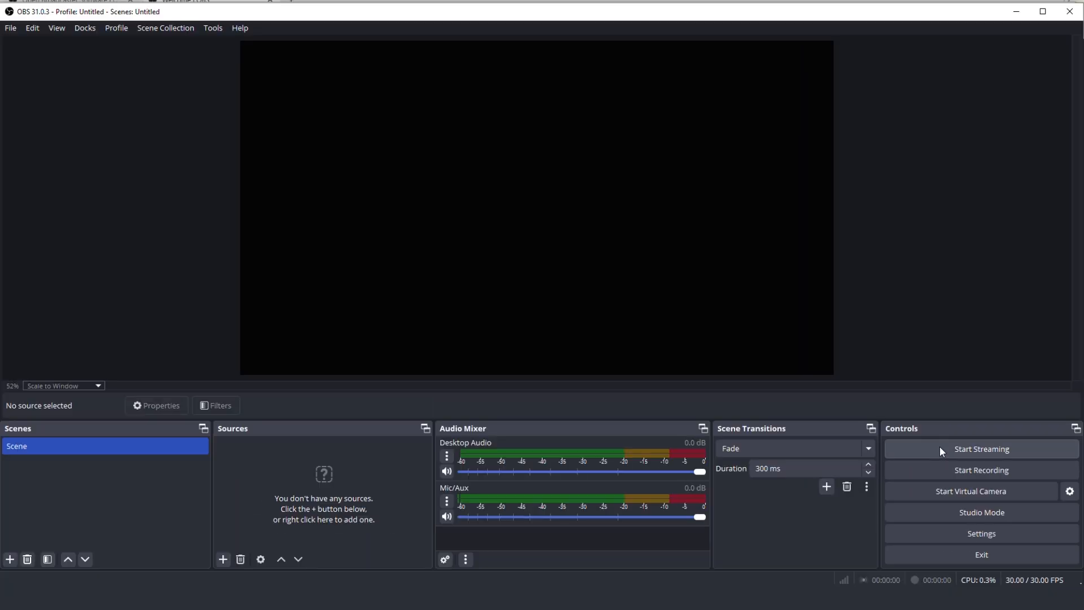
# Try to start streaming without any sources and go to the Stream settings to supply the missing stream setup
pyautogui.click(940, 449)
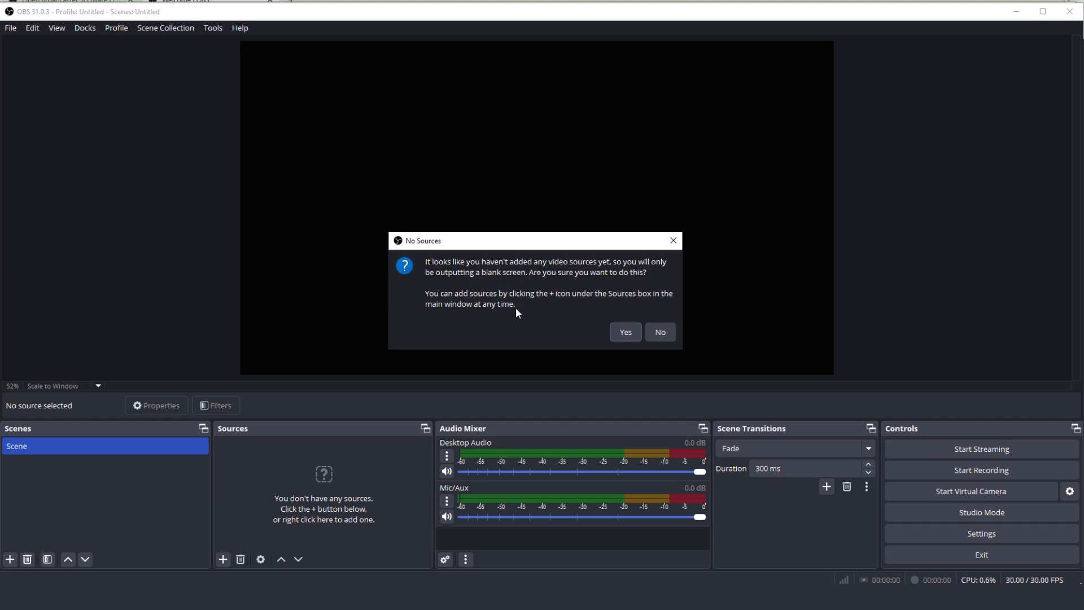
pyautogui.click(621, 333)
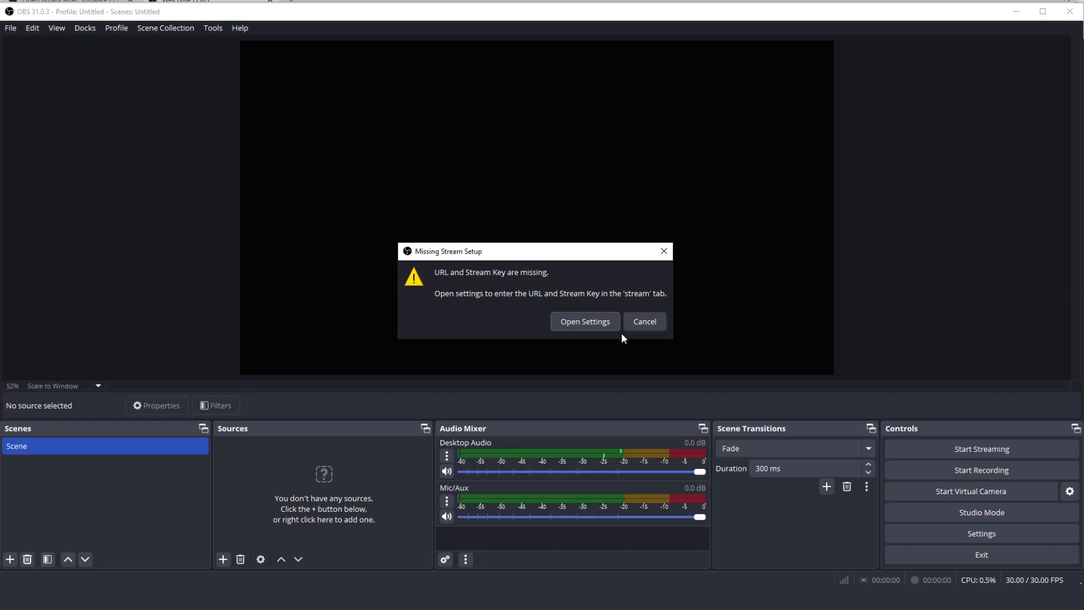
pyautogui.click(591, 321)
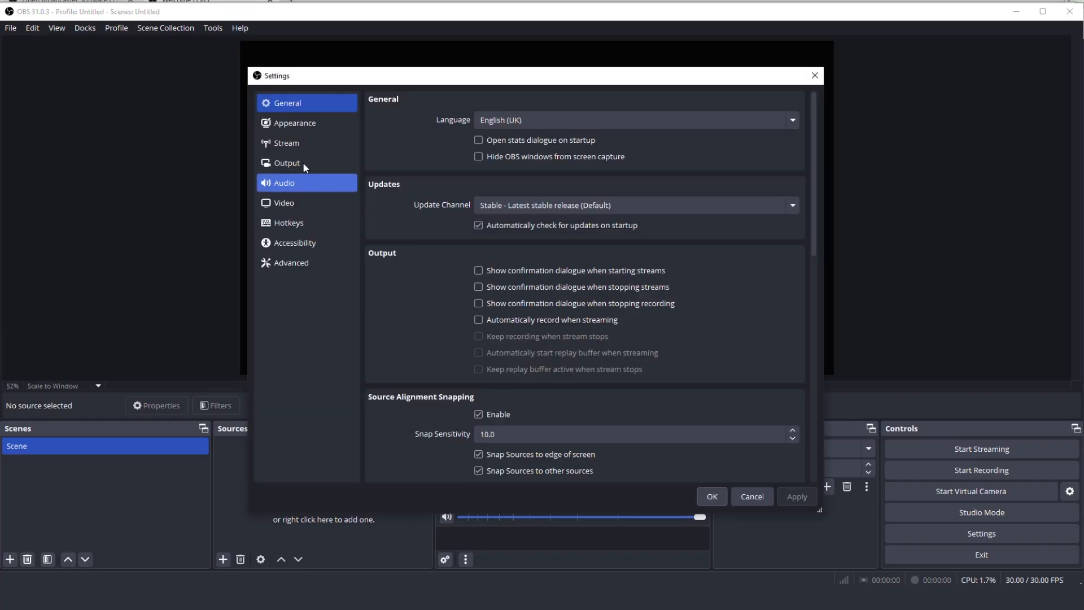
pyautogui.click(284, 144)
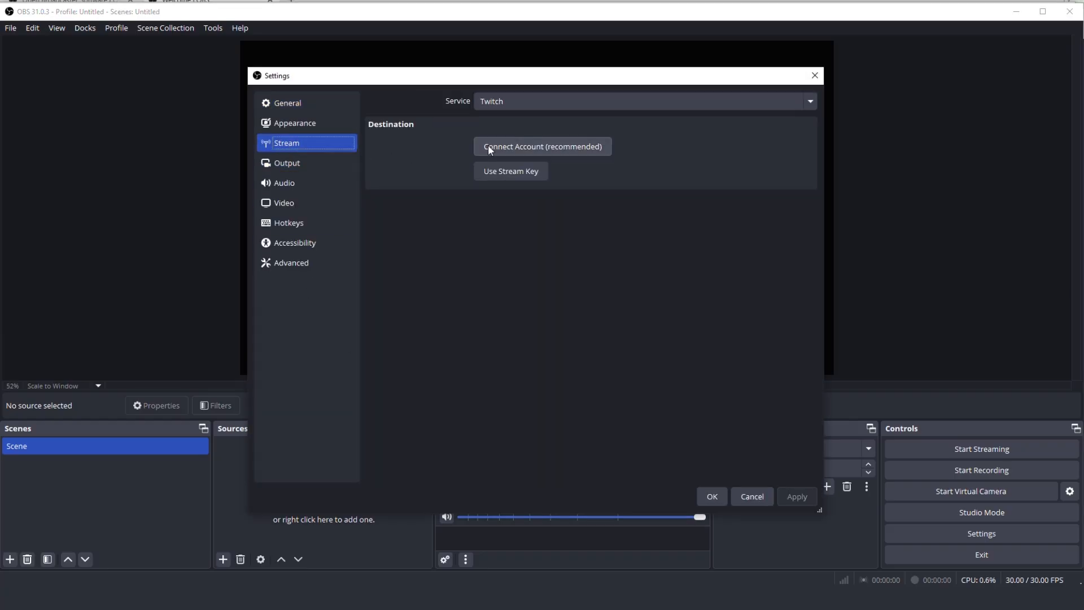
# Look through the full list of streaming services, keep Twitch, and choose to use a stream key
pyautogui.click(515, 102)
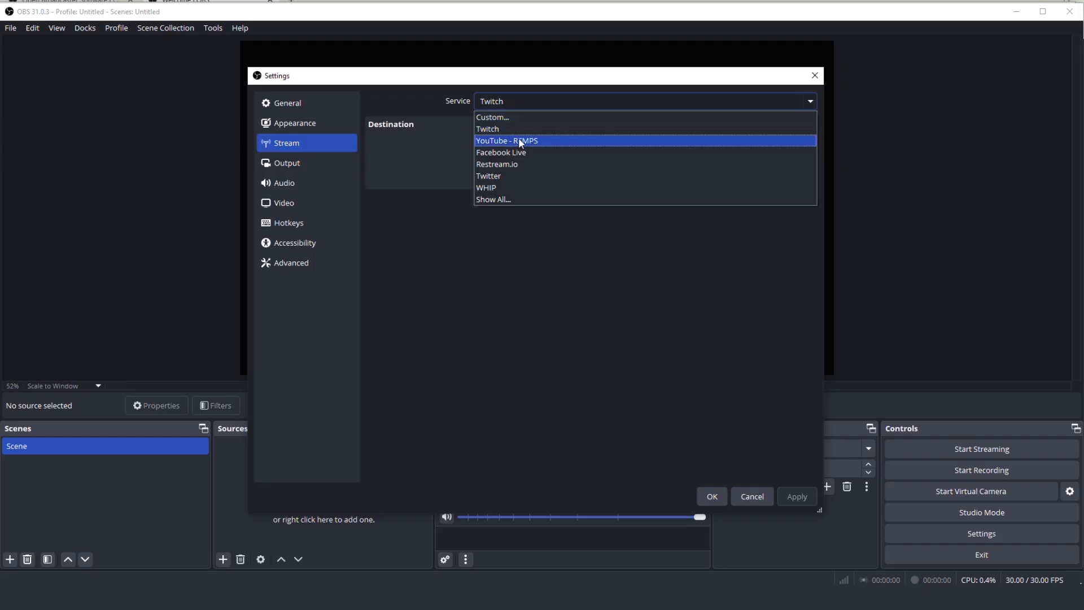
pyautogui.click(533, 199)
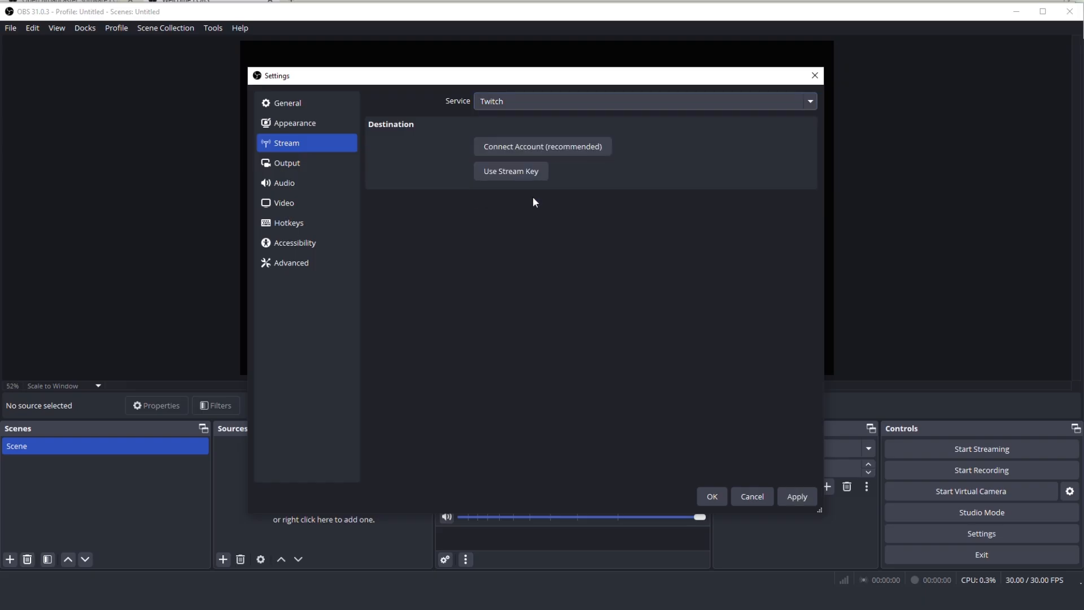
pyautogui.scroll(-5, 600, 290)
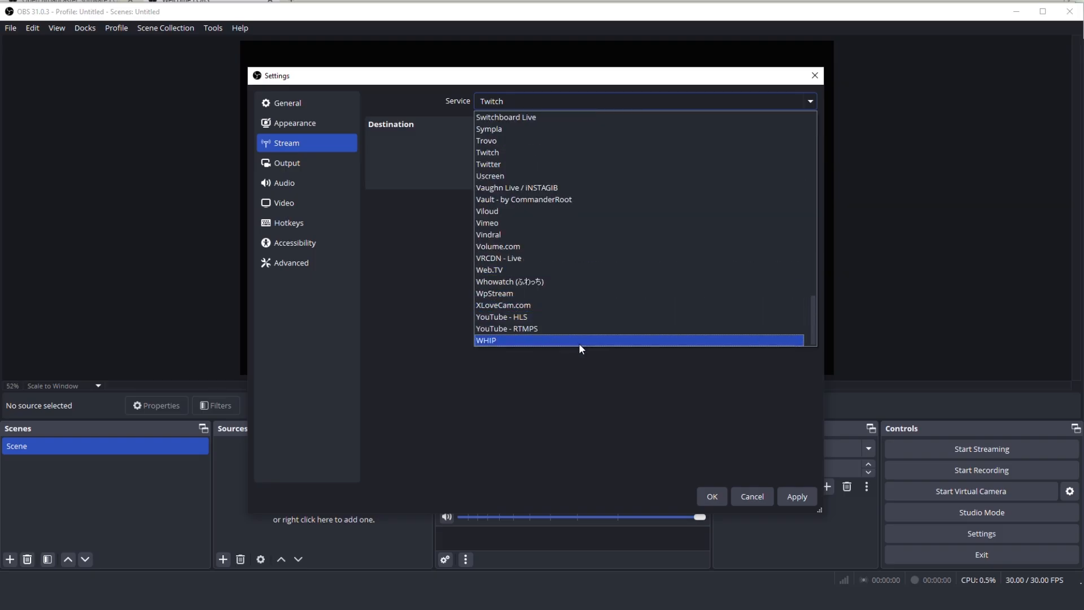
pyautogui.scroll(7, 577, 222)
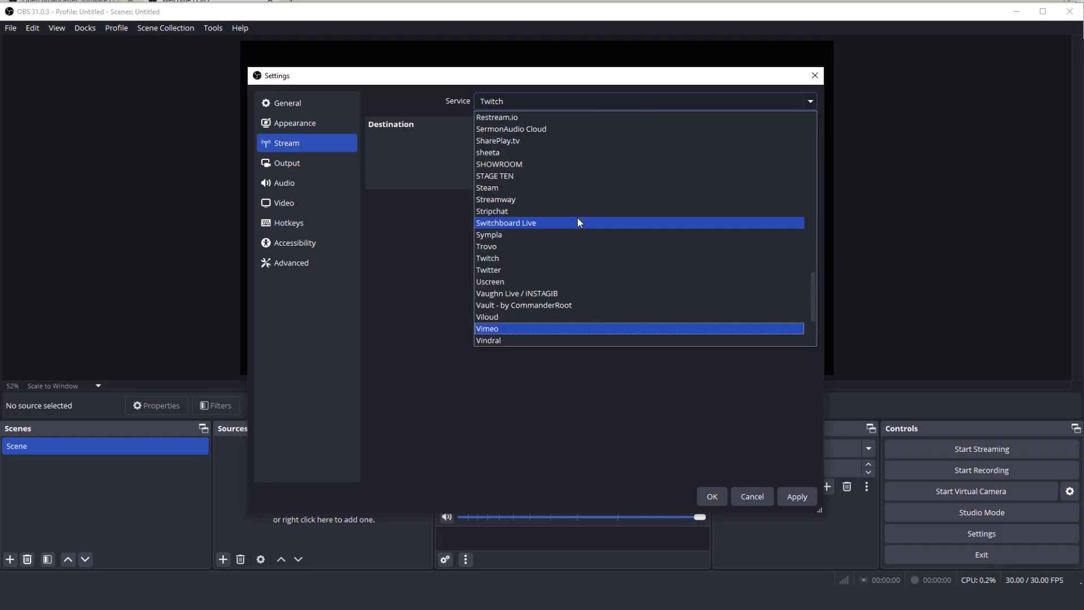
pyautogui.scroll(15, 577, 221)
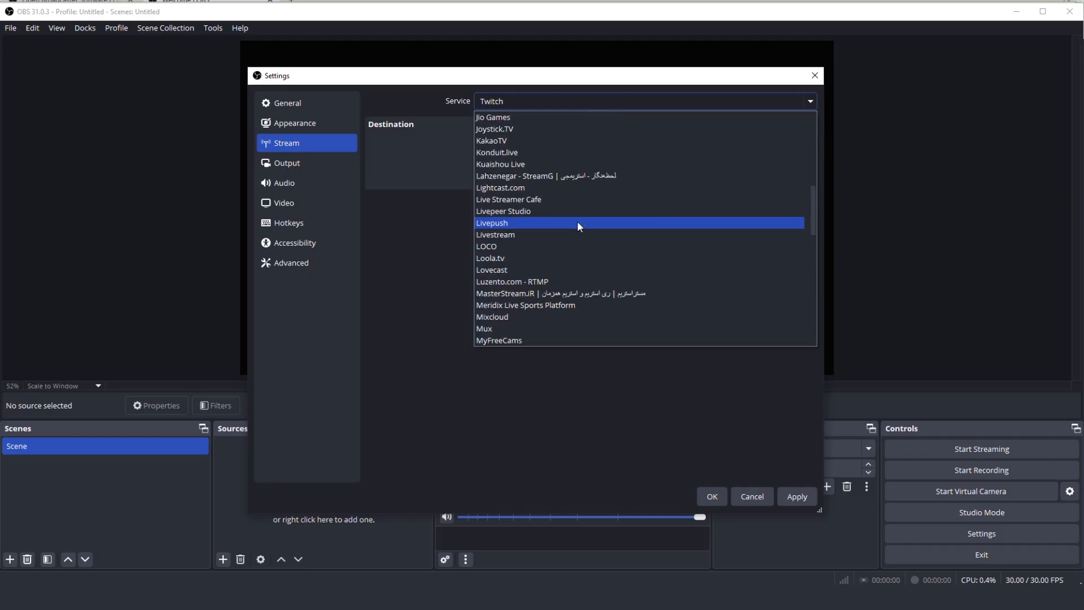
pyautogui.scroll(2, 577, 221)
pyautogui.click(538, 96)
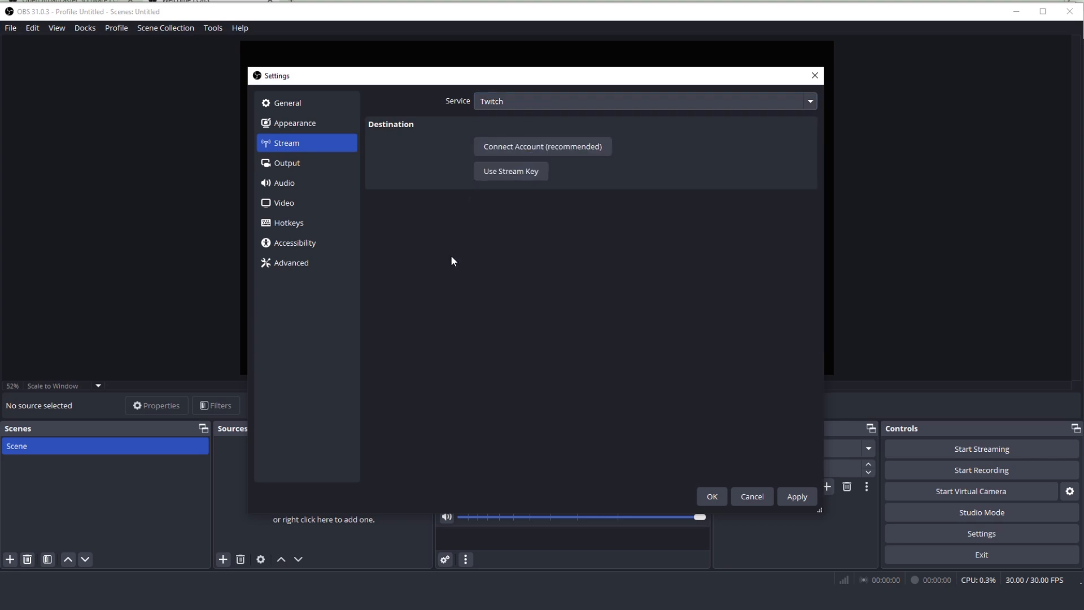
pyautogui.click(532, 175)
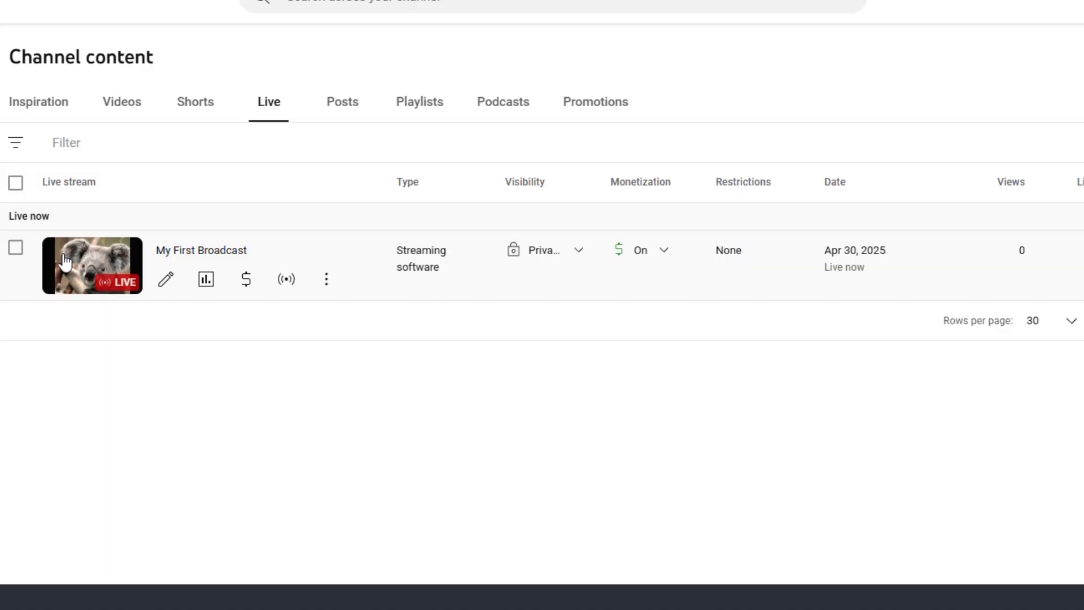
# In YouTube Studio, view the My First Broadcast live stream on YouTube
pyautogui.click(328, 289)
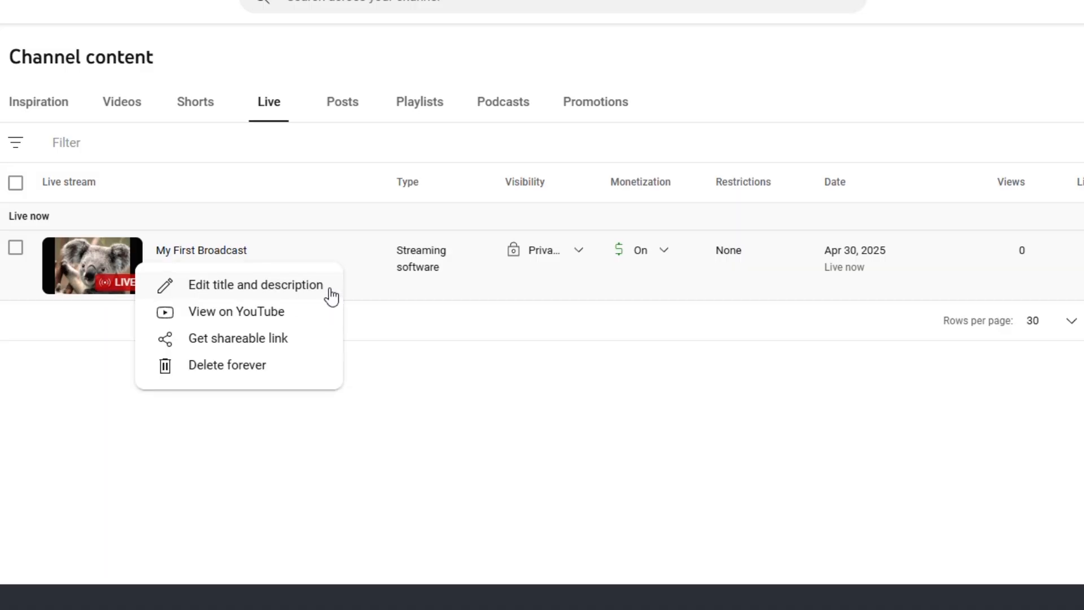
pyautogui.click(271, 313)
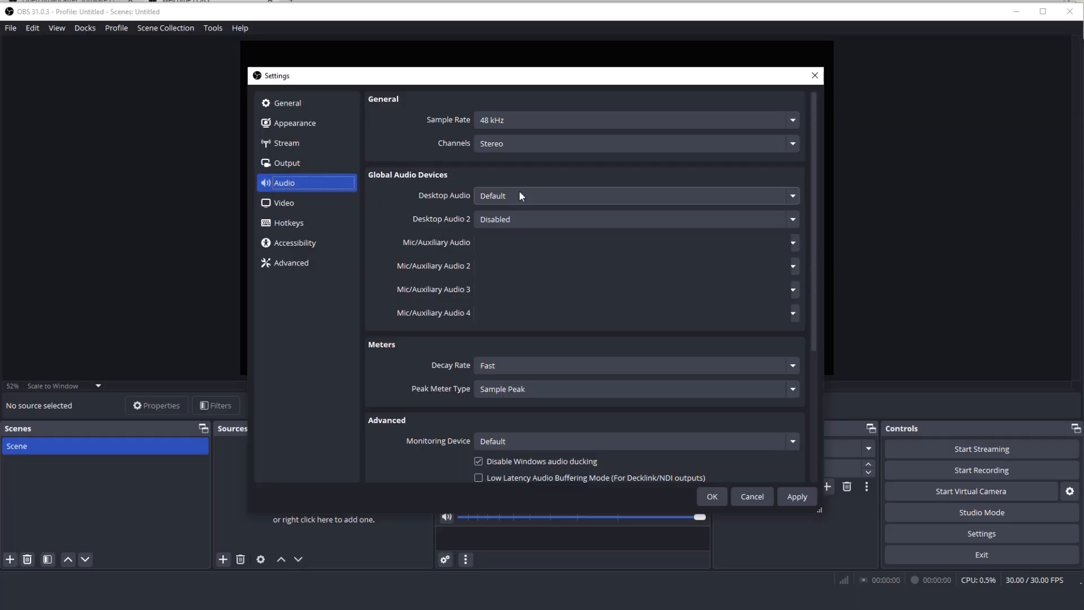
# Back in OBS Studio, examine the base resolution, output resolution and FPS options in the Video settings
pyautogui.click(520, 192)
pyautogui.click(520, 193)
pyautogui.click(287, 205)
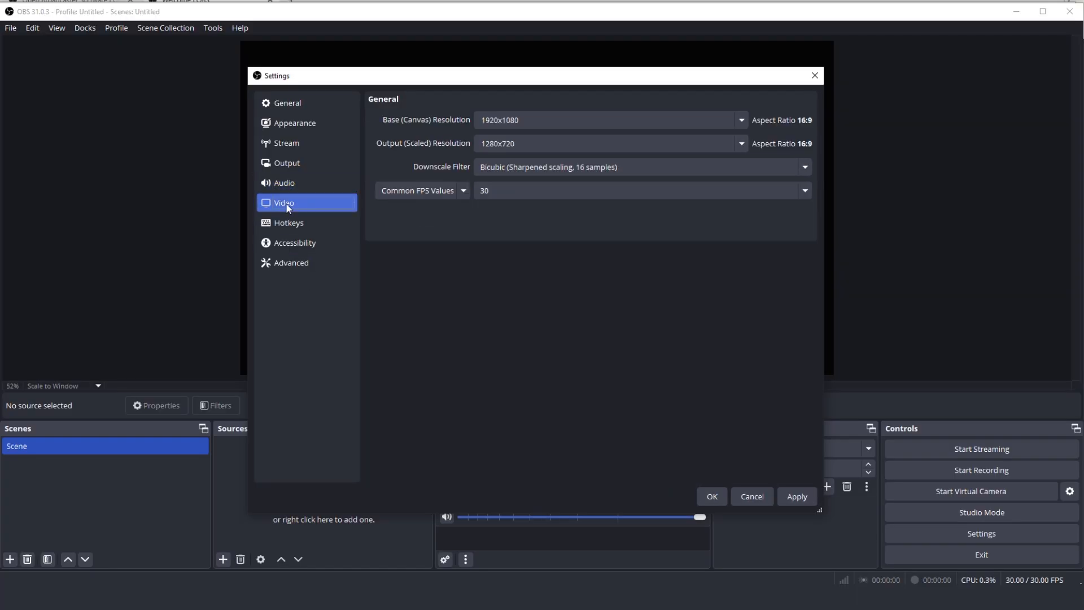
pyautogui.click(743, 120)
pyautogui.click(744, 119)
pyautogui.click(742, 144)
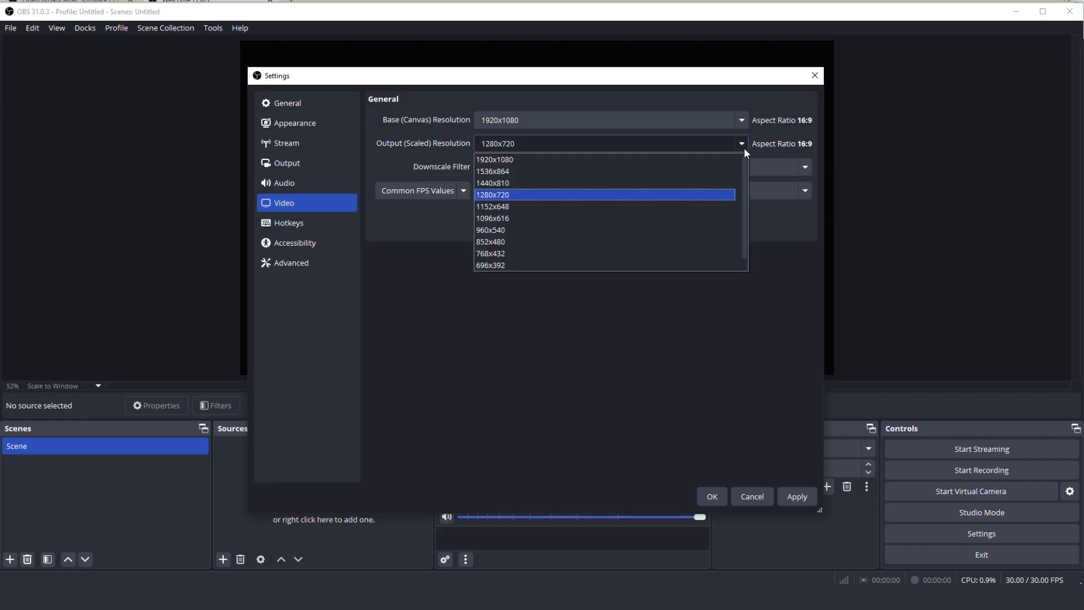
pyautogui.click(461, 225)
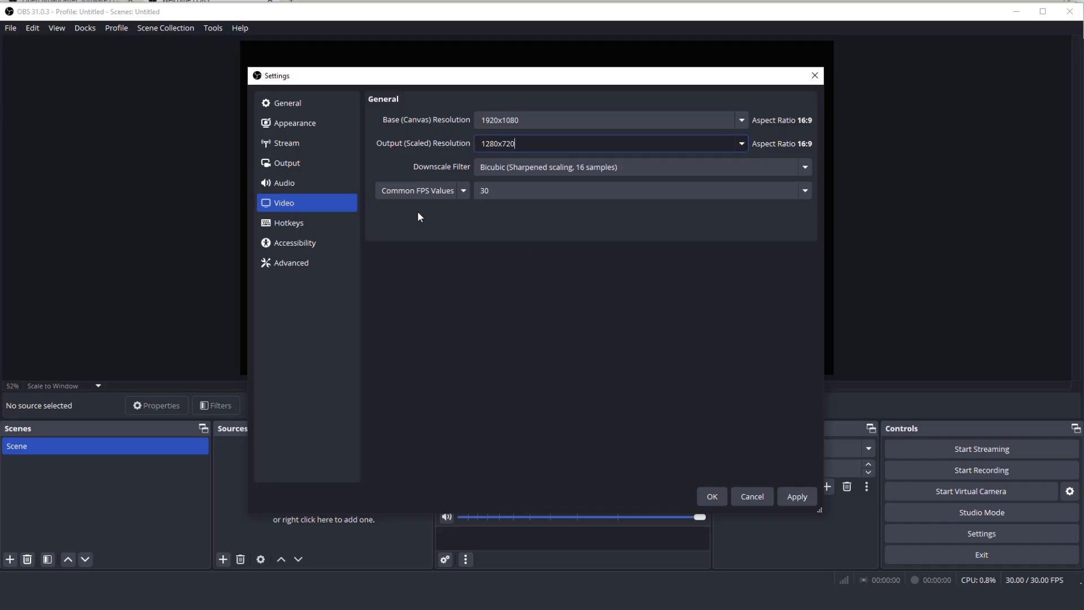
pyautogui.click(805, 190)
pyautogui.click(797, 195)
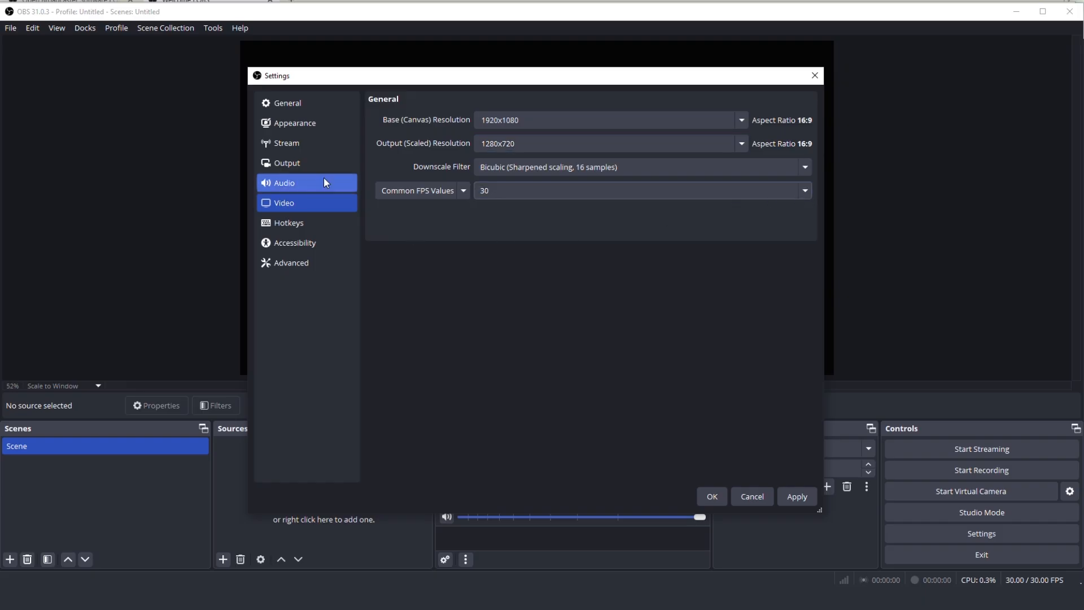
# Examine the General and Appearance settings and the list of Twitch servers, leaving the server on Auto (Recommended)
pyautogui.click(284, 103)
pyautogui.click(286, 122)
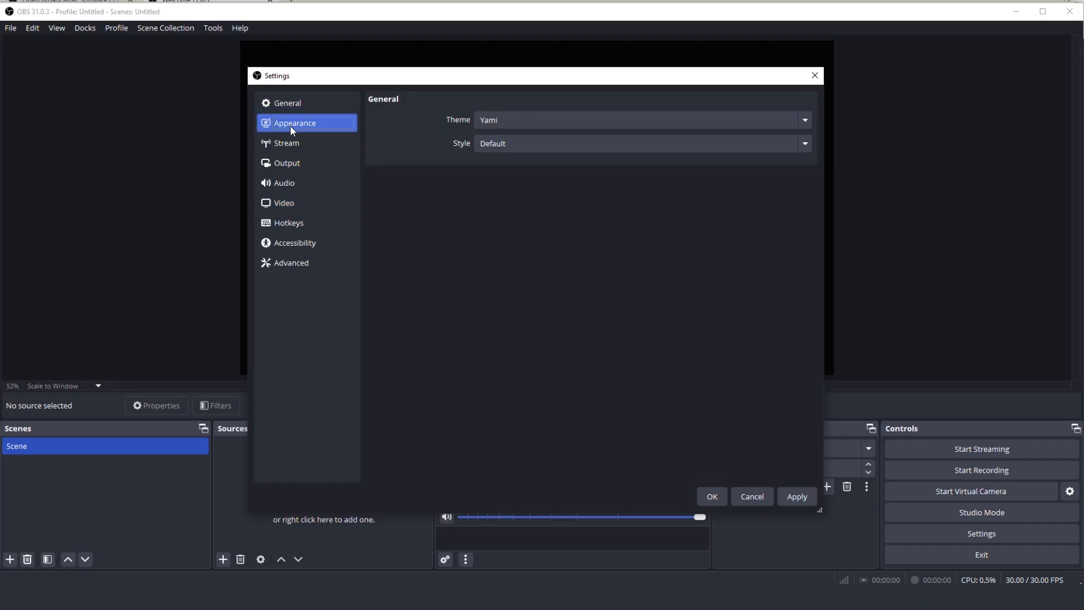
pyautogui.click(289, 144)
pyautogui.click(500, 146)
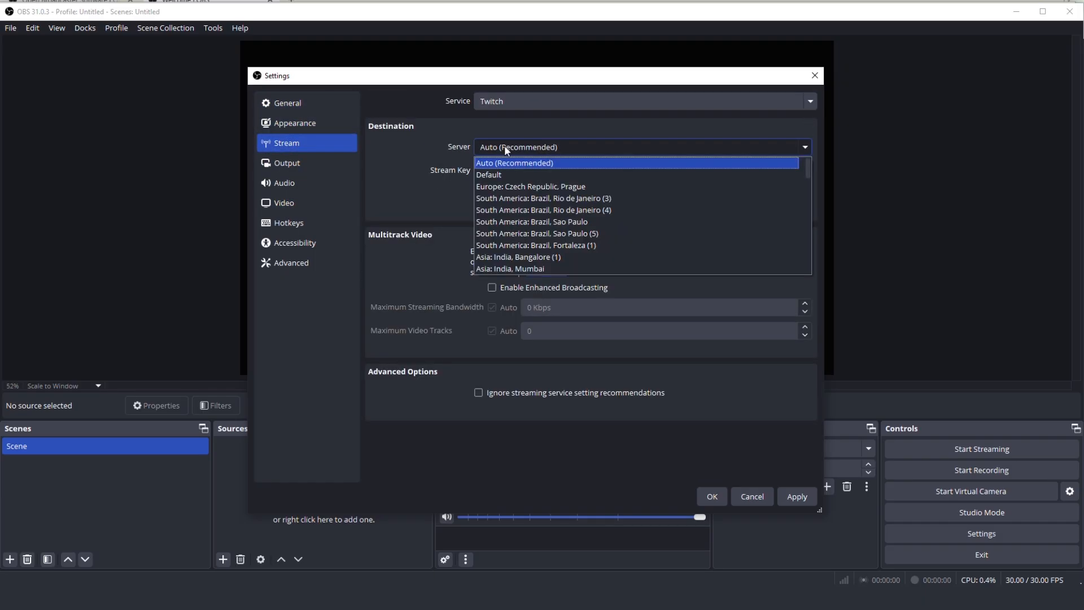
pyautogui.scroll(-20, 665, 224)
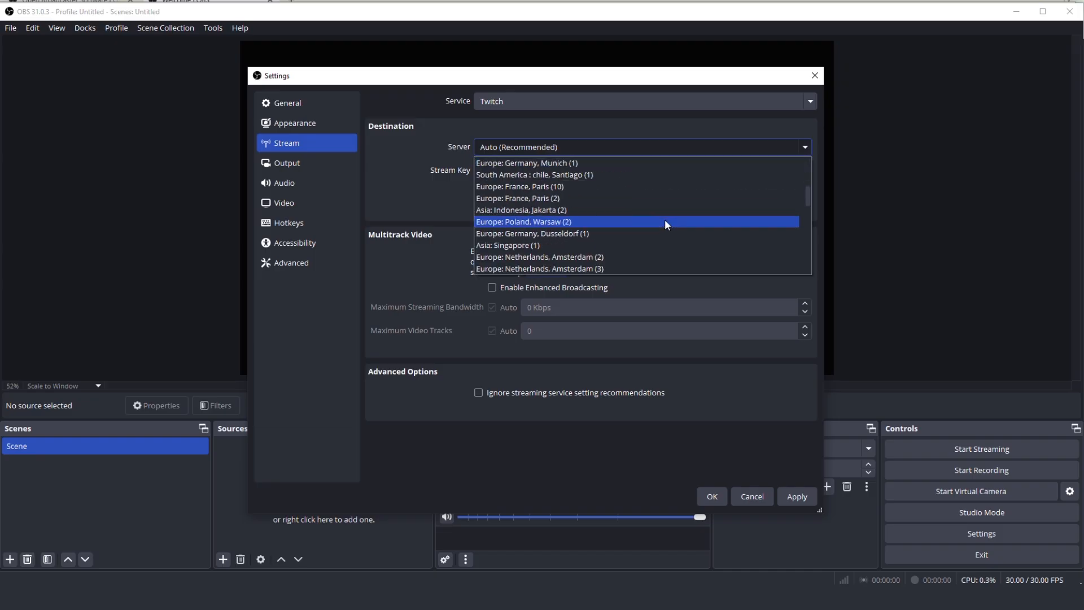
pyautogui.scroll(3, 666, 225)
pyautogui.click(619, 143)
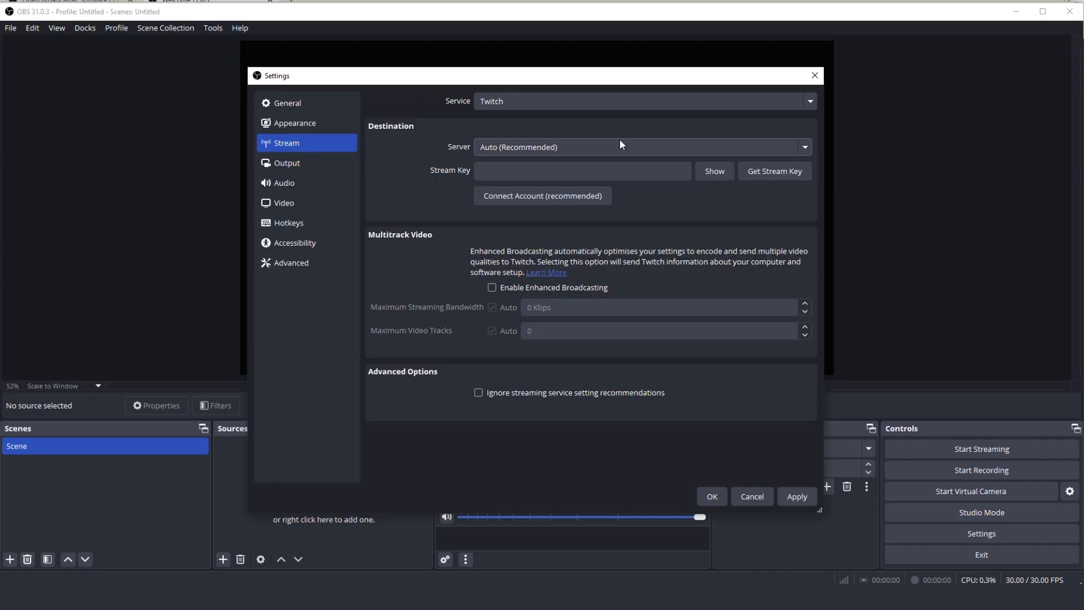
pyautogui.click(334, 162)
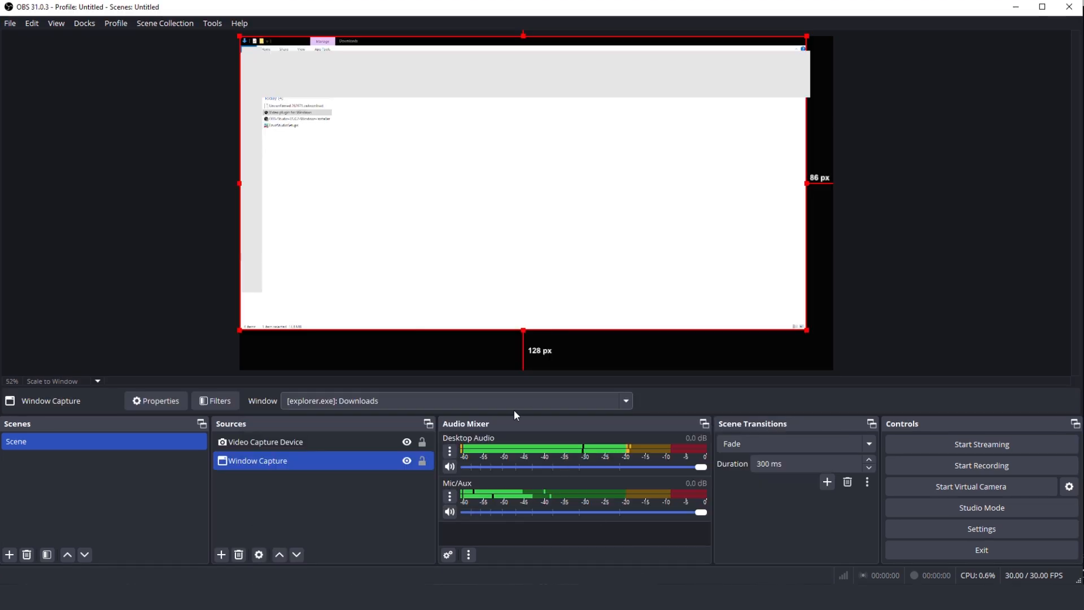
# Look through the windows available to the Window Capture source
pyautogui.click(502, 403)
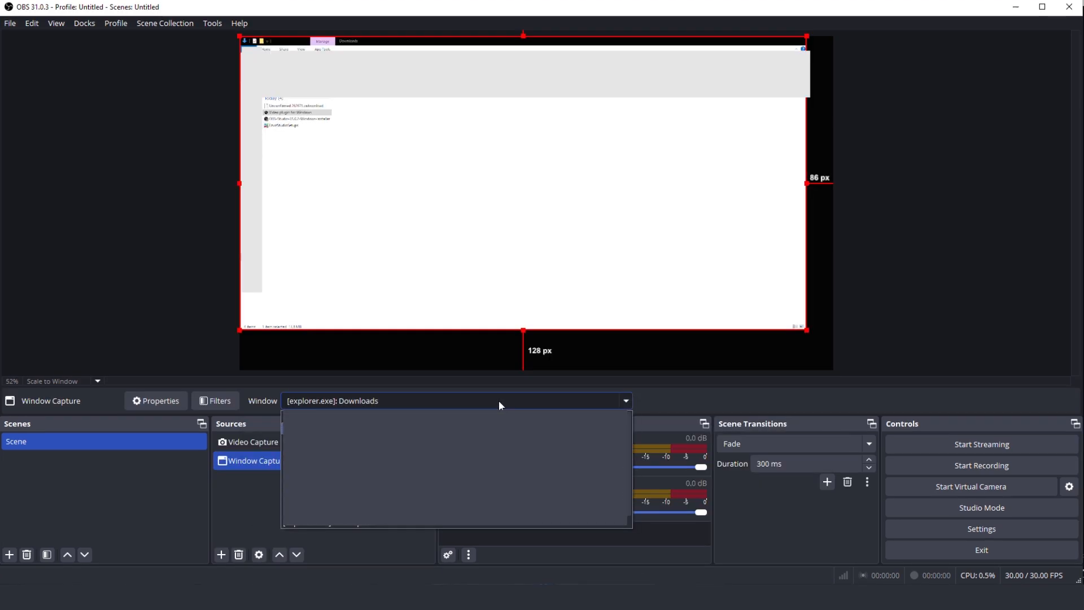
pyautogui.scroll(-1, 499, 450)
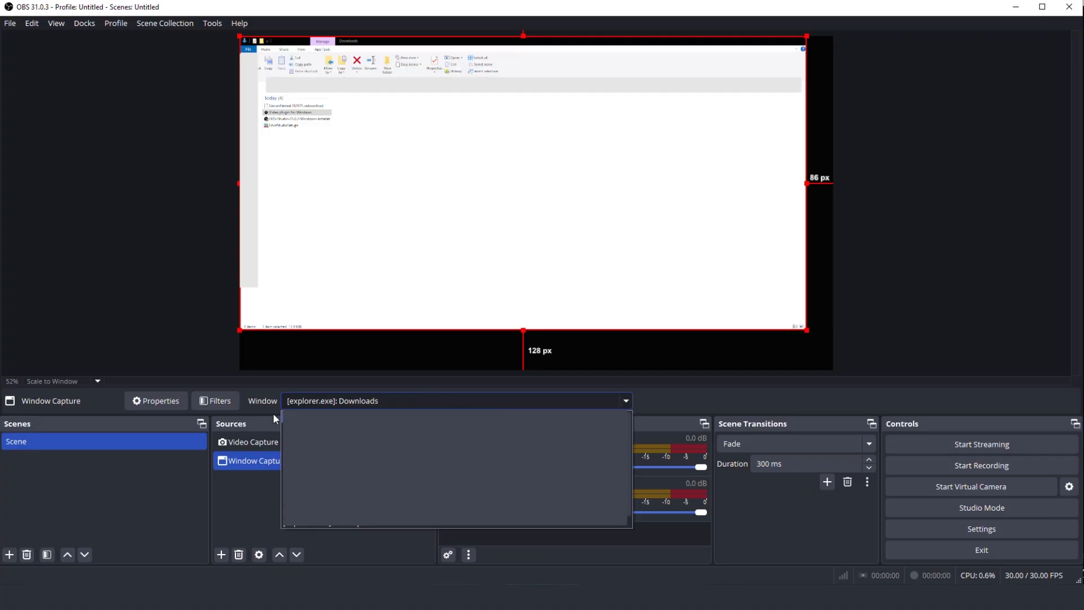
# Add a new Video Capture Device source named Video Player with its default settings and enlarge it to fill the canvas
pyautogui.click(220, 556)
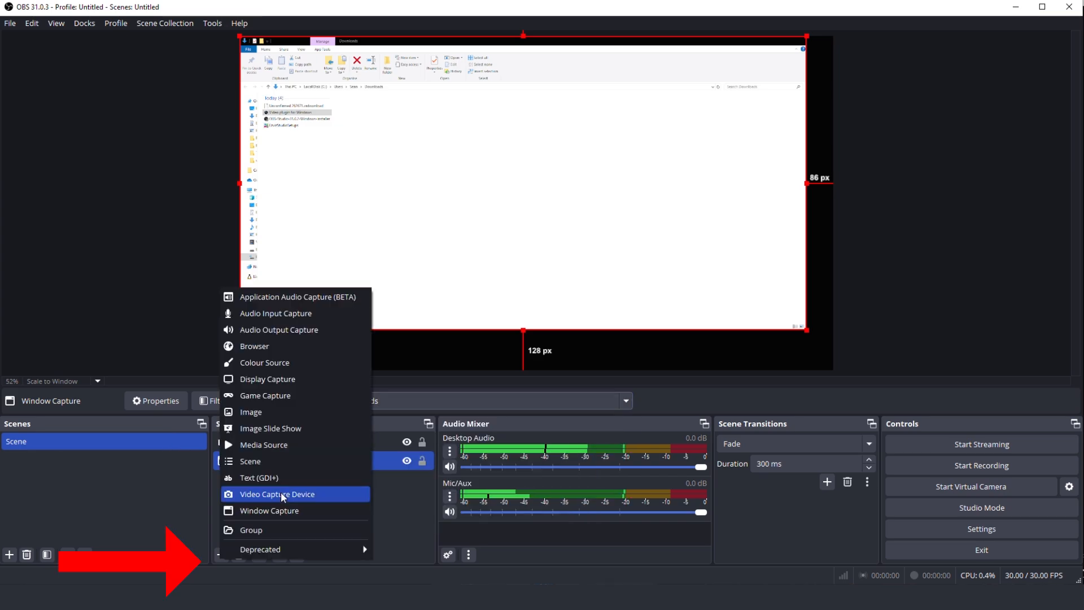
pyautogui.click(280, 492)
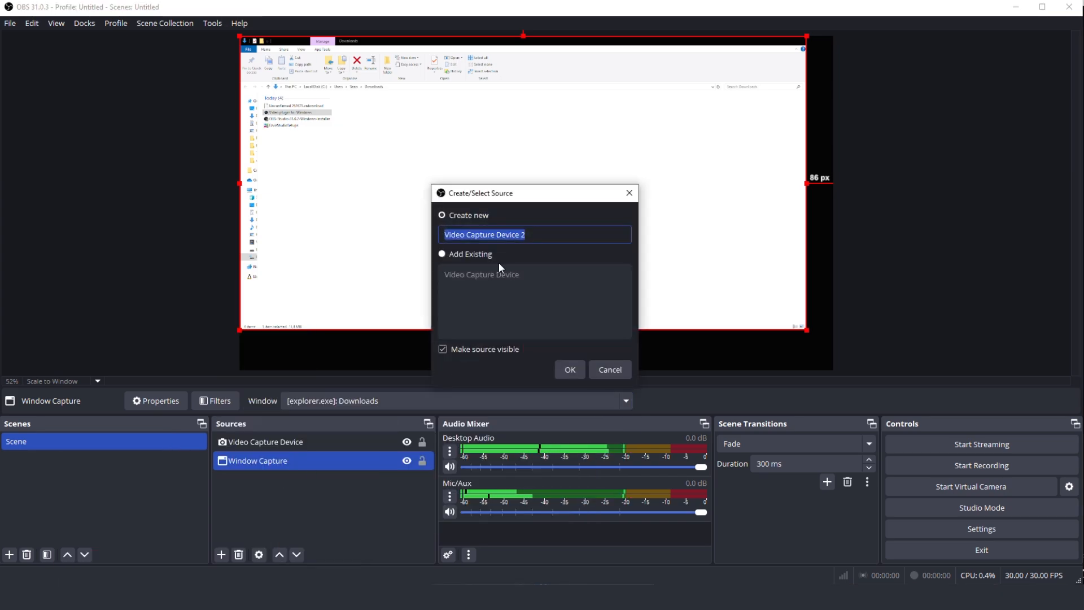
pyautogui.write('Video Player')
pyautogui.click(570, 370)
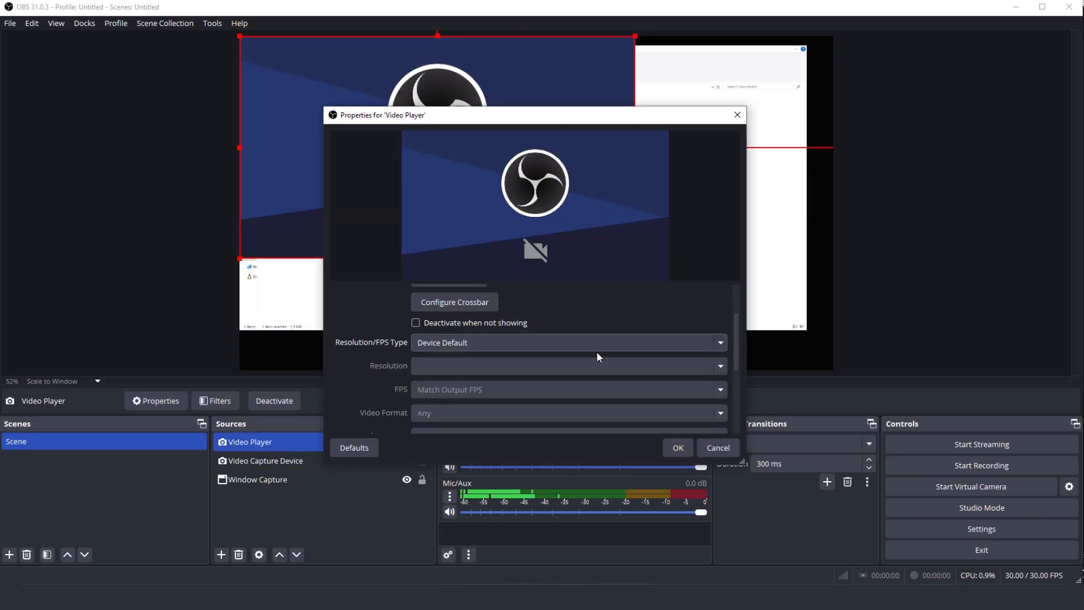
pyautogui.moveTo(738, 349); pyautogui.dragTo(725, 392)
pyautogui.click(679, 445)
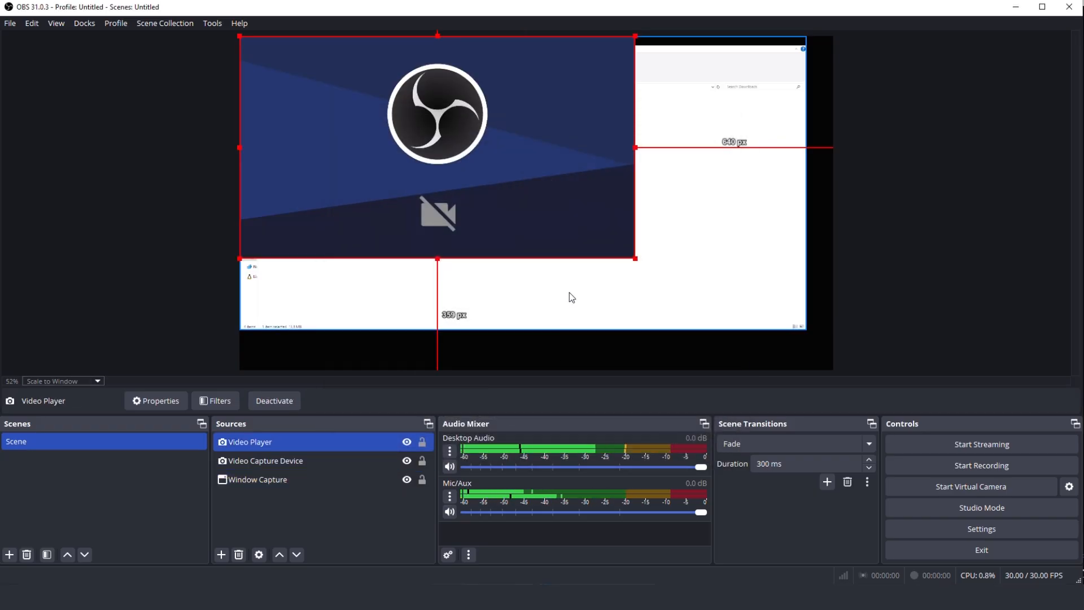
pyautogui.moveTo(634, 257); pyautogui.dragTo(834, 368)
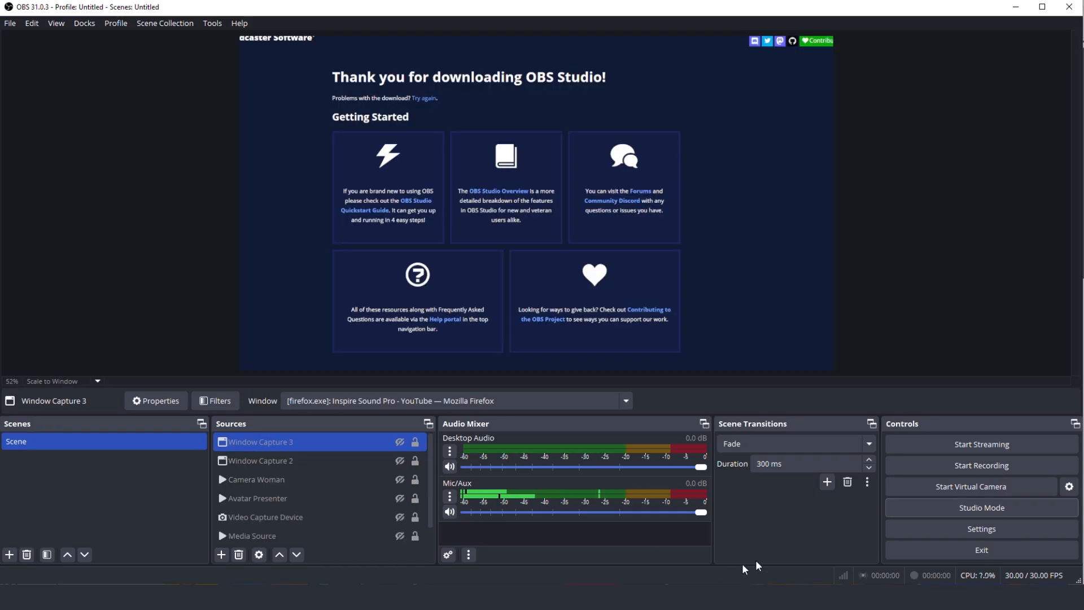
# Enable Studio Mode and transition the preview scene to the program with the Camera Woman source shown and playing
pyautogui.click(943, 504)
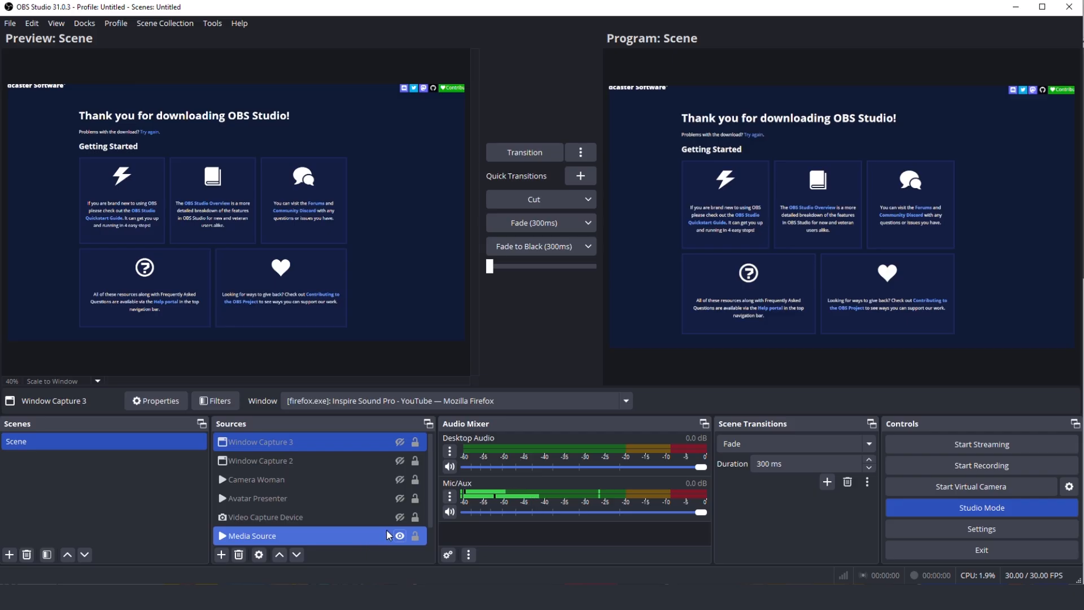
pyautogui.click(400, 480)
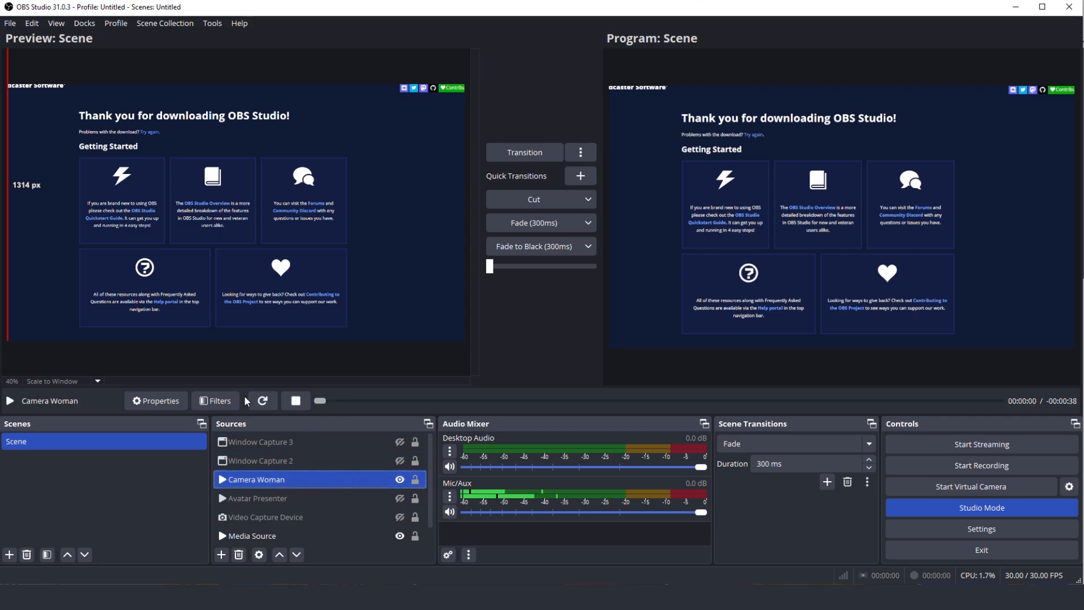
pyautogui.click(263, 401)
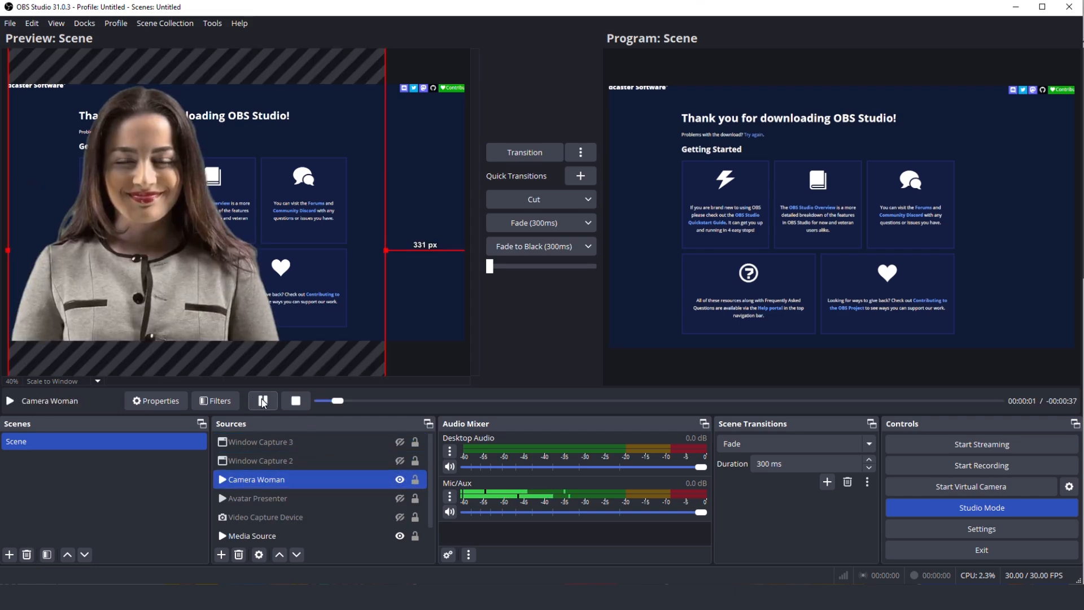
pyautogui.click(534, 157)
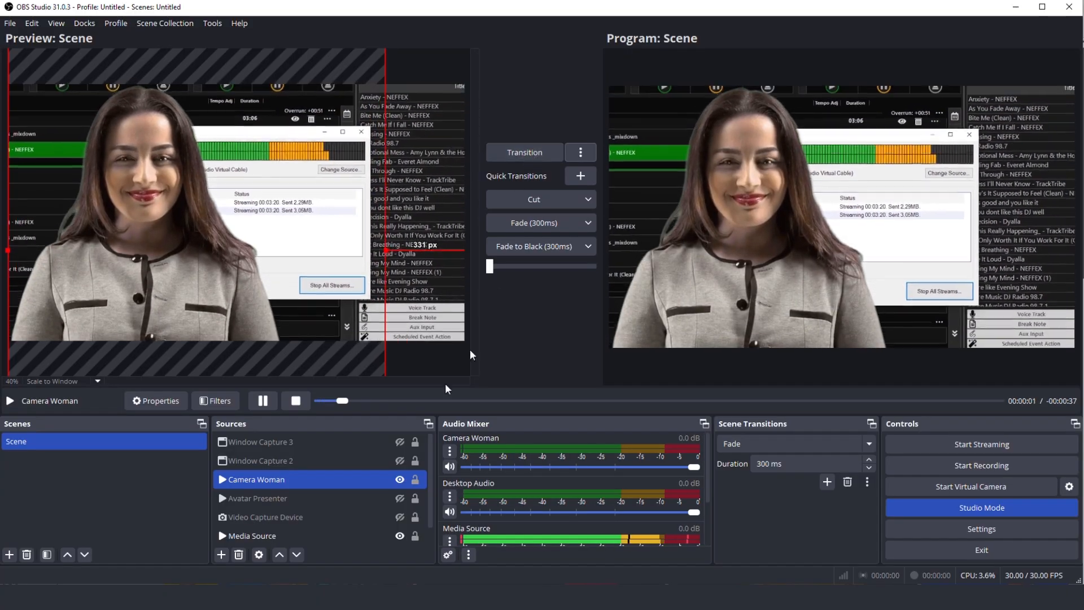
# Hide the Media Source in the preview scene and stop its playback
pyautogui.click(352, 534)
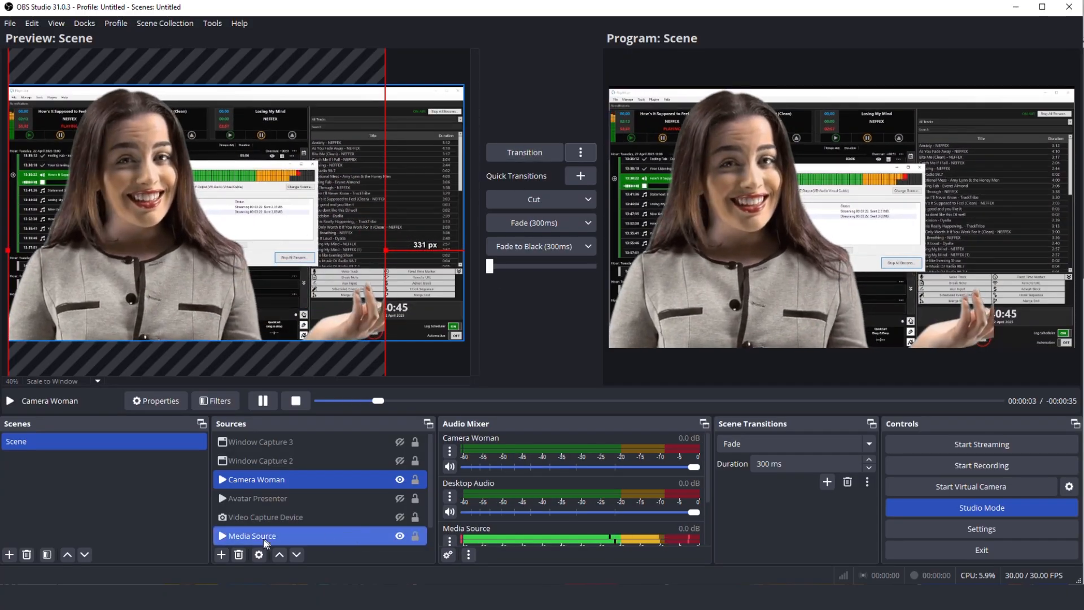
pyautogui.click(222, 537)
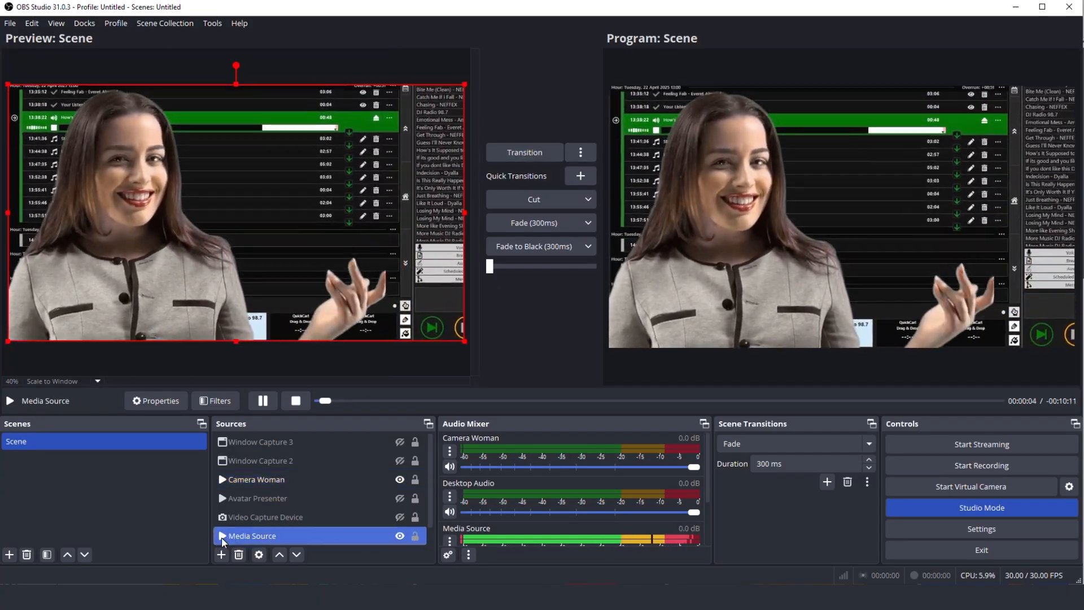
pyautogui.click(400, 536)
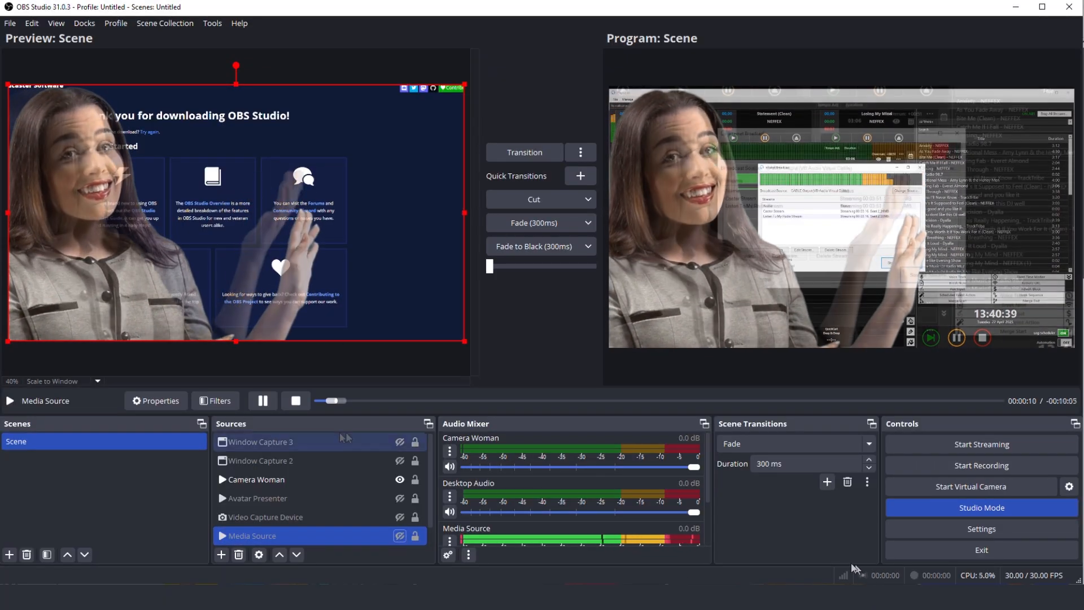
pyautogui.click(295, 401)
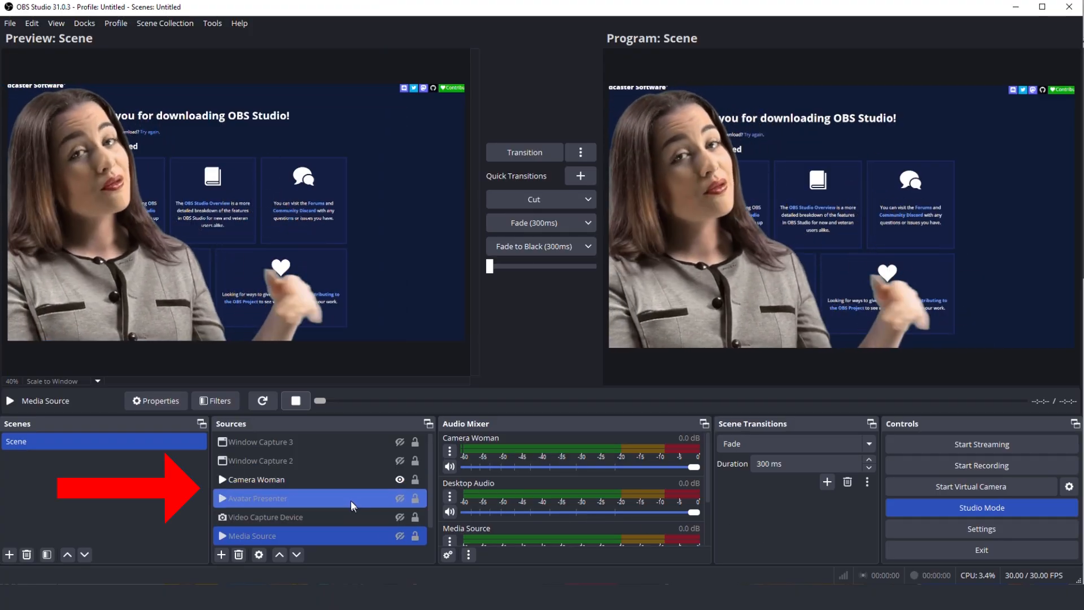
# Make the Window Capture 3 source visible in the preview scene
pyautogui.click(337, 442)
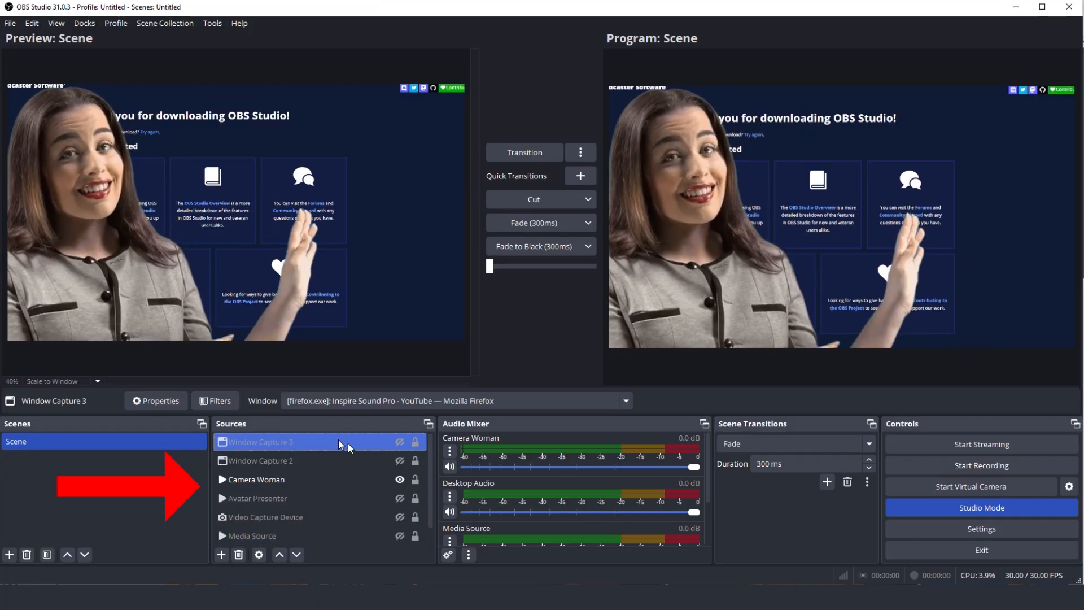
pyautogui.click(400, 443)
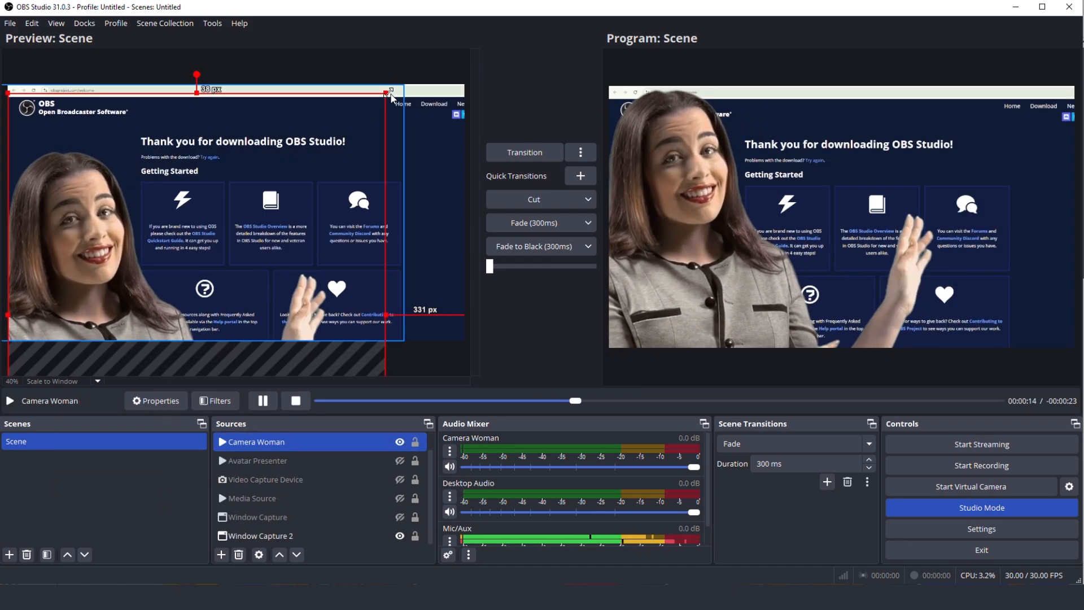
# Shrink the Camera Woman source to about 881 px from the canvas's right edge and transition the scene to the program
pyautogui.moveTo(389, 104); pyautogui.dragTo(165, 143)
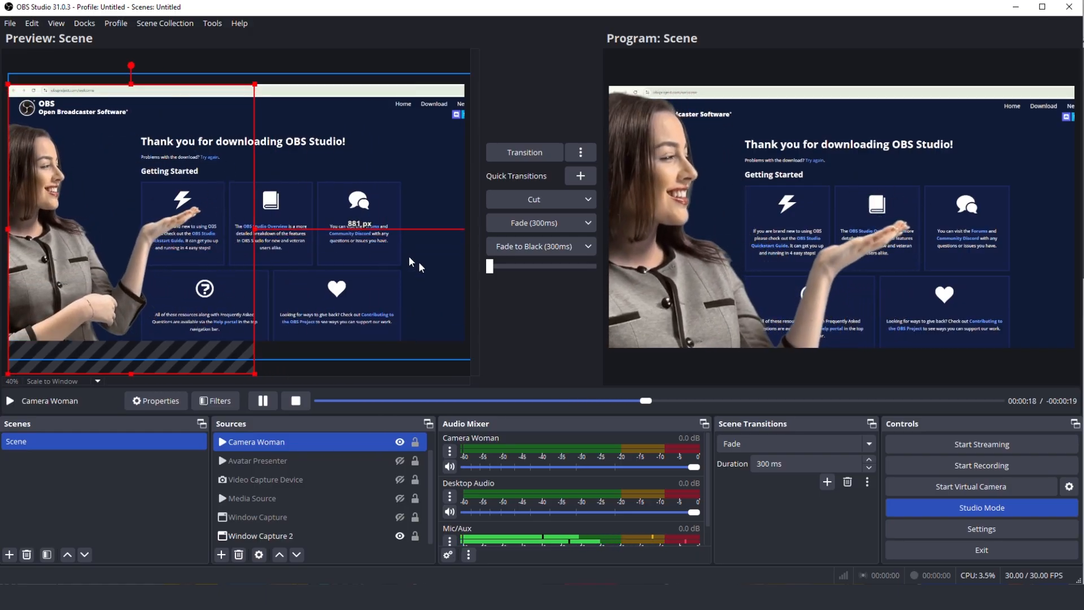
pyautogui.click(537, 148)
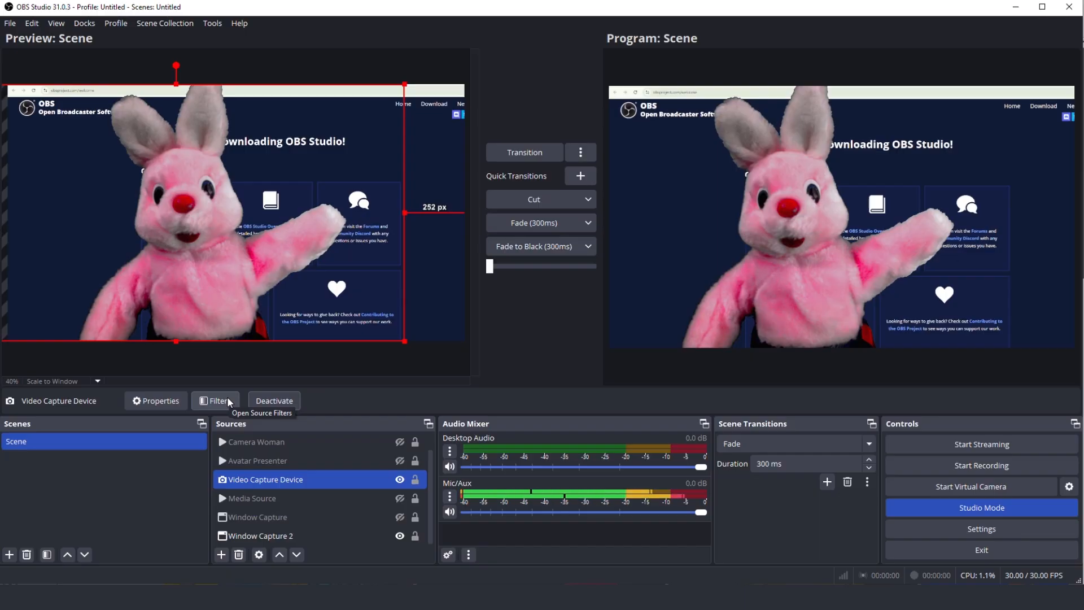
# Turn off the Chroma Key filter on the Video Capture Device source
pyautogui.click(229, 402)
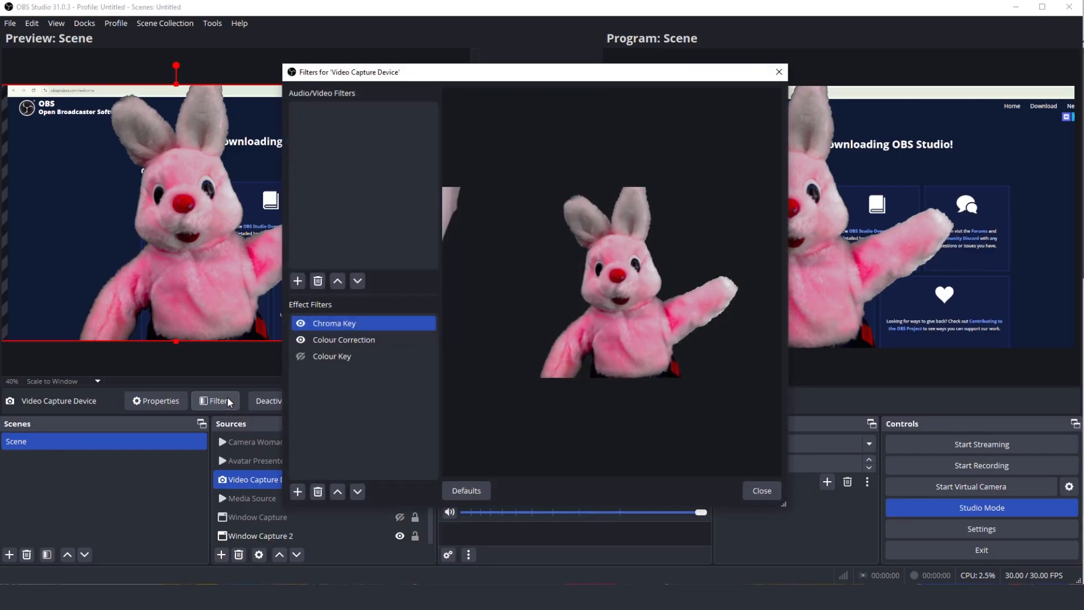
pyautogui.click(301, 323)
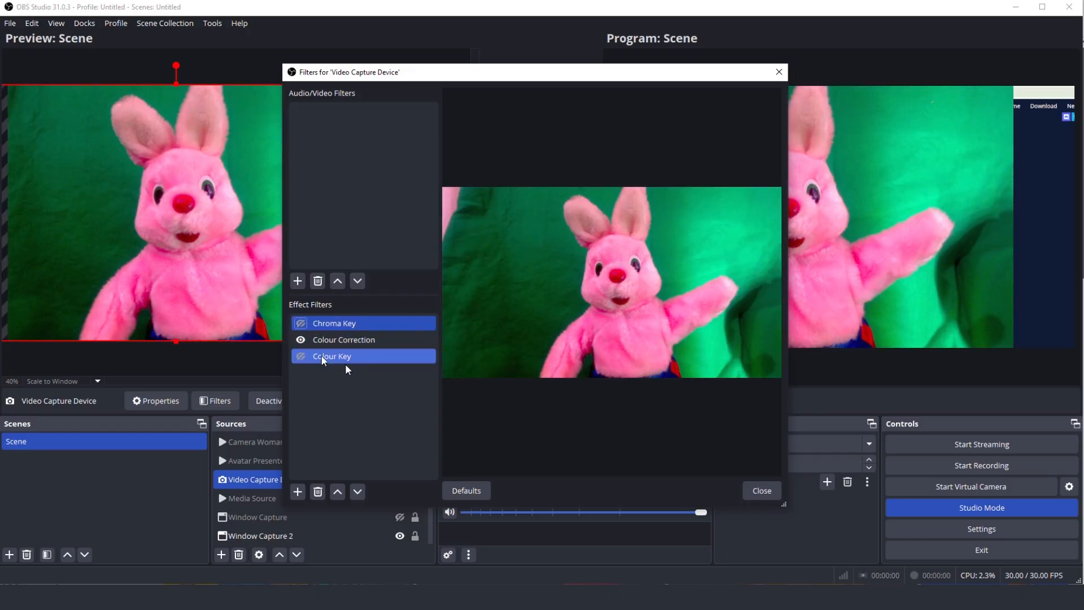
pyautogui.click(756, 489)
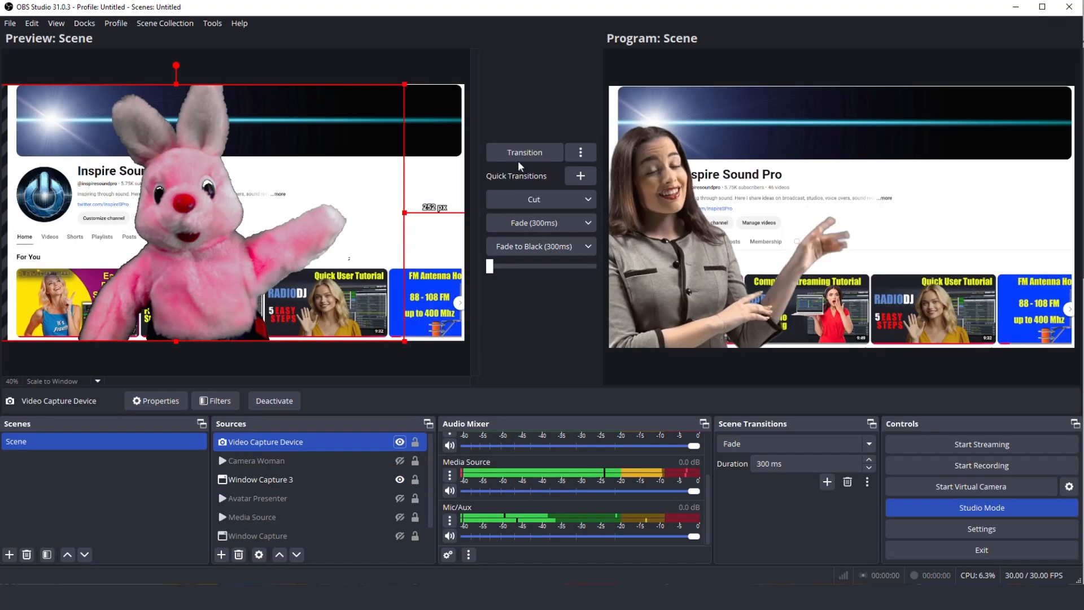
# Transition the preview with the Video Capture Device over Window Capture 3 to the program
pyautogui.click(518, 148)
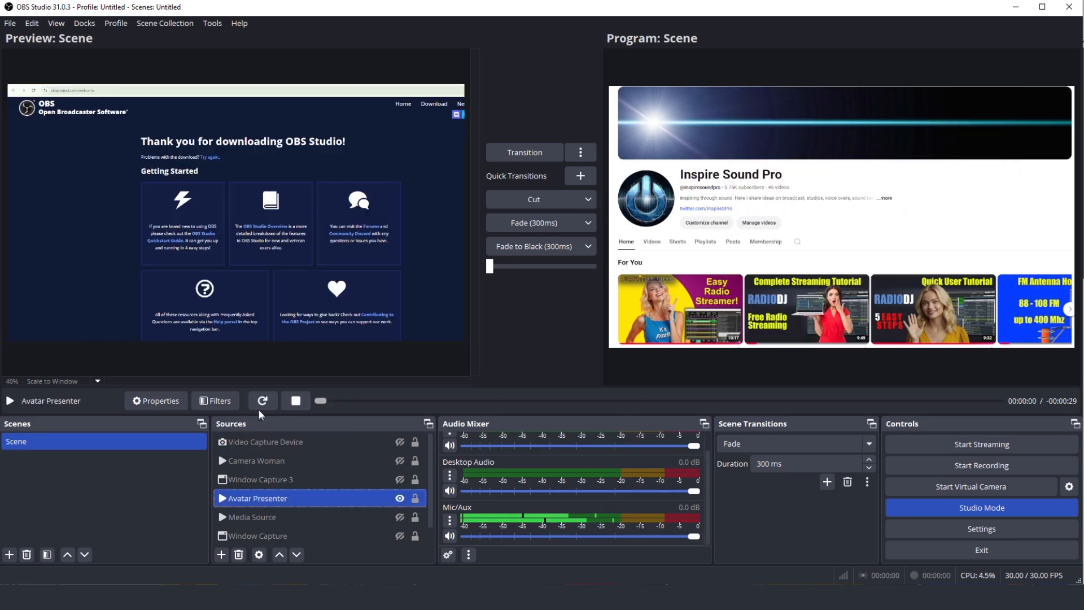
# Play the Avatar Presenter source and add a green Chroma Key filter to it with a similarity of about 223
pyautogui.click(262, 401)
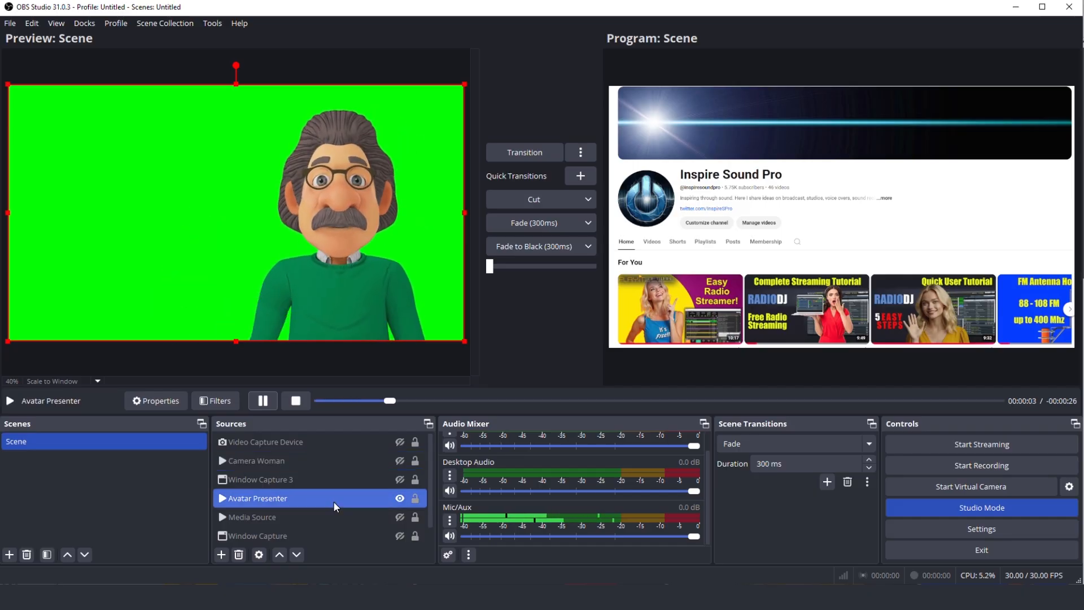
pyautogui.click(221, 402)
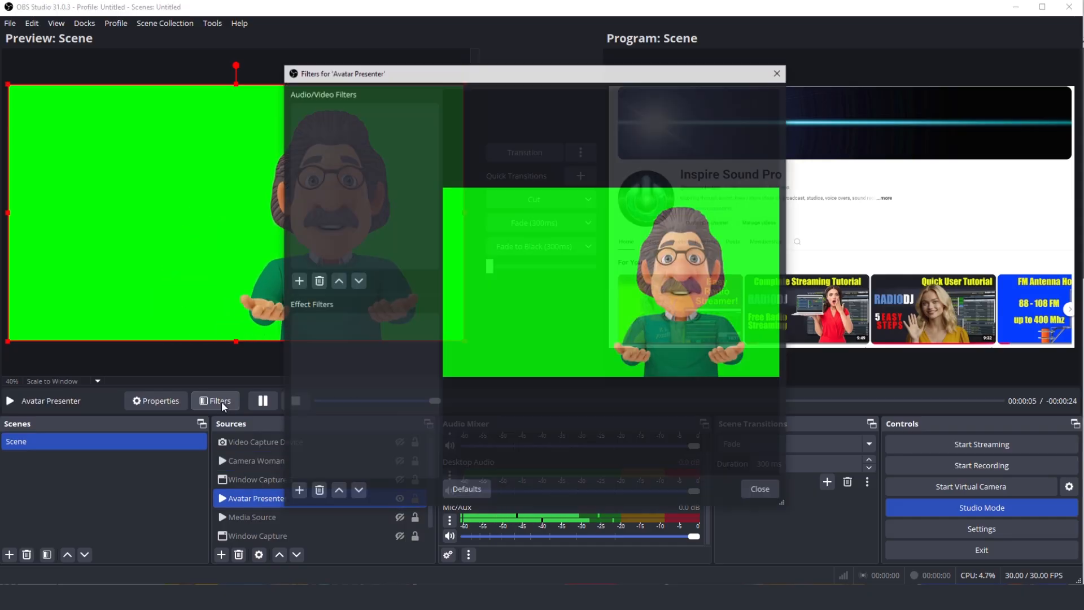
pyautogui.click(297, 491)
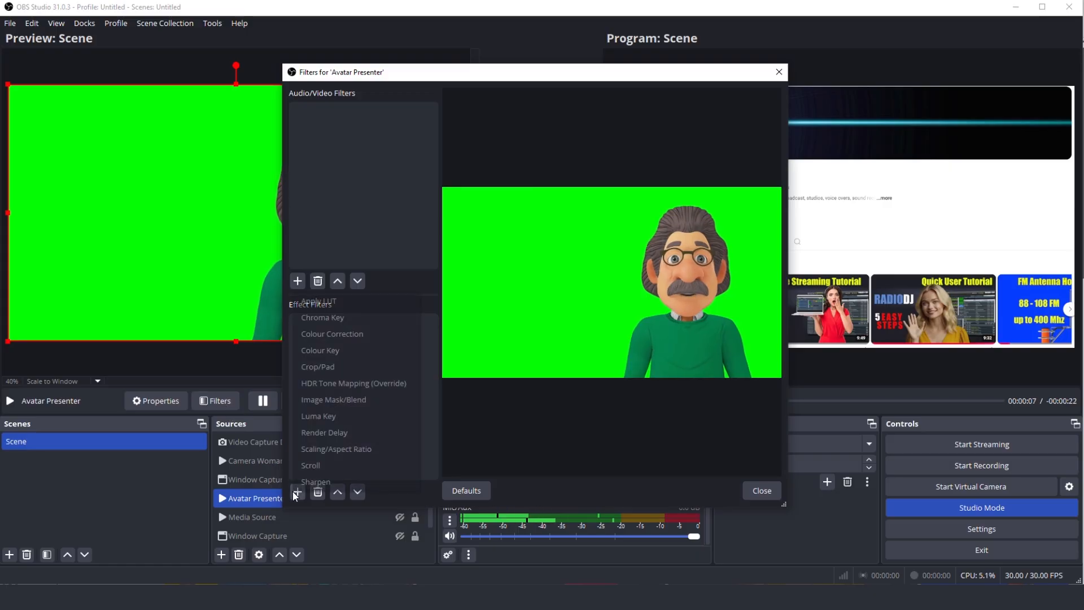
pyautogui.click(337, 320)
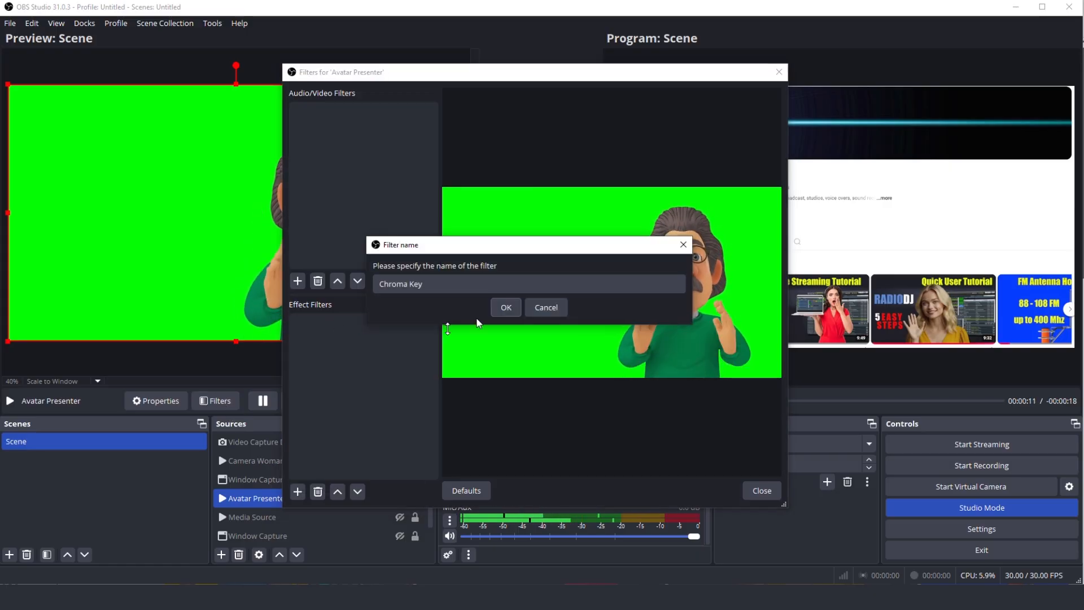
pyautogui.click(504, 308)
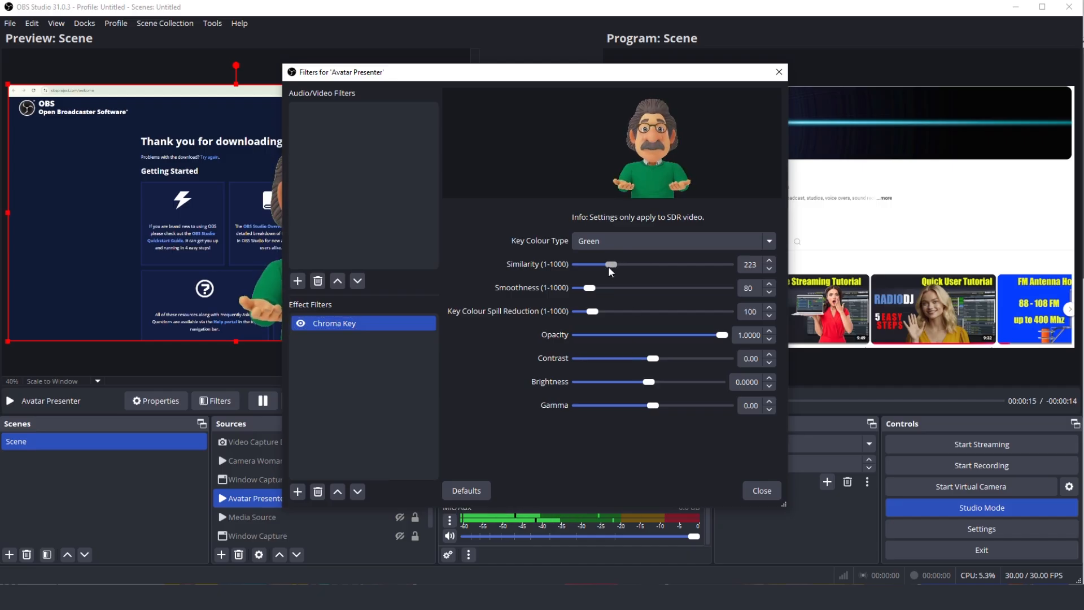
pyautogui.click(762, 491)
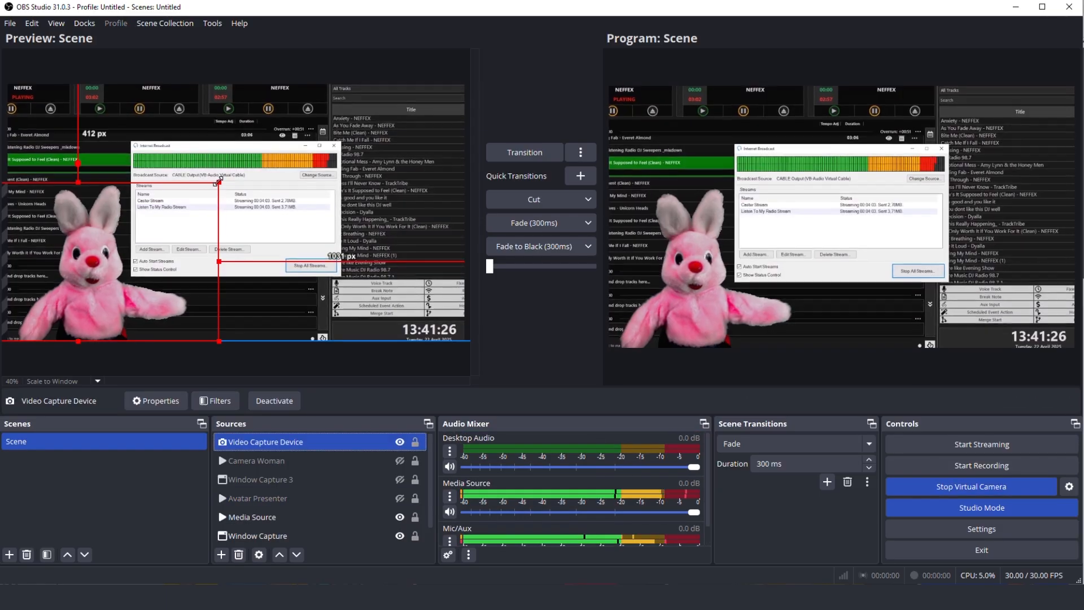
# Enlarge the Video Capture Device source to about 229 px from the canvas's right edge and turn off its Chroma Key filter
pyautogui.moveTo(219, 182); pyautogui.dragTo(410, 75)
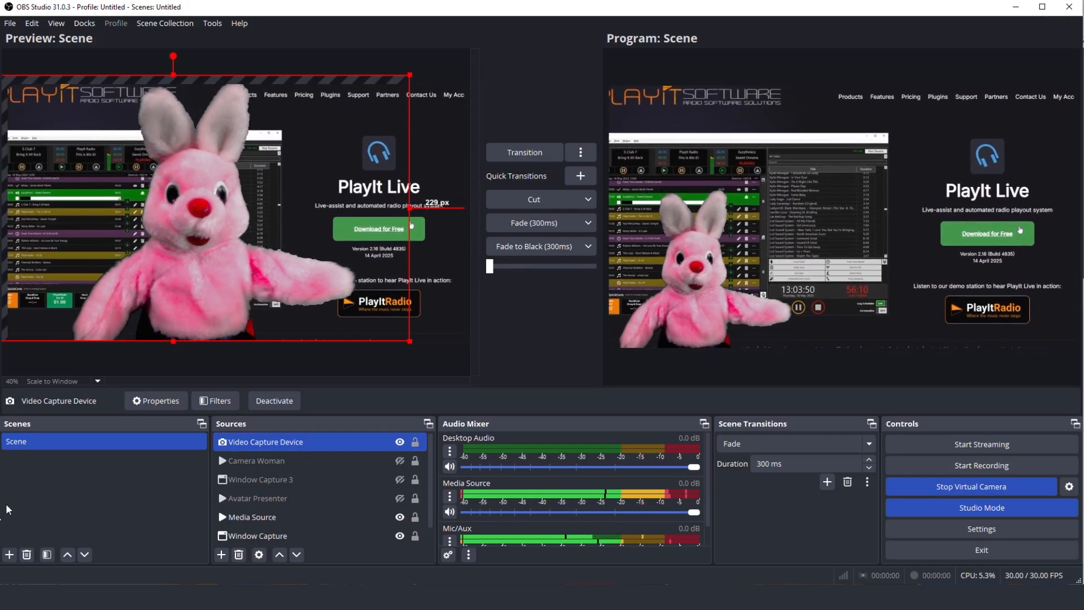
pyautogui.click(215, 400)
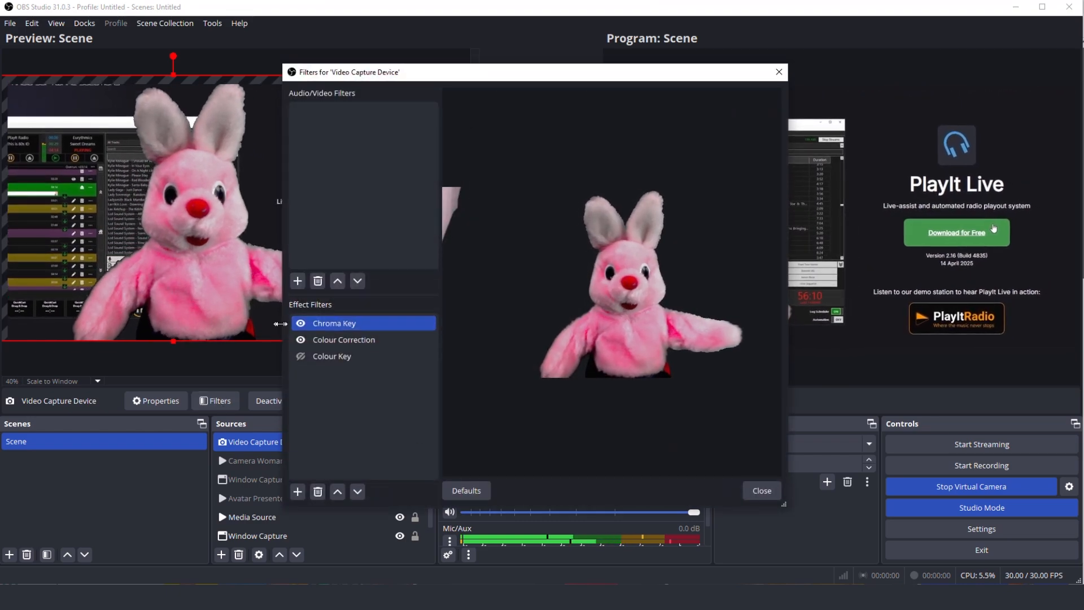
pyautogui.click(301, 325)
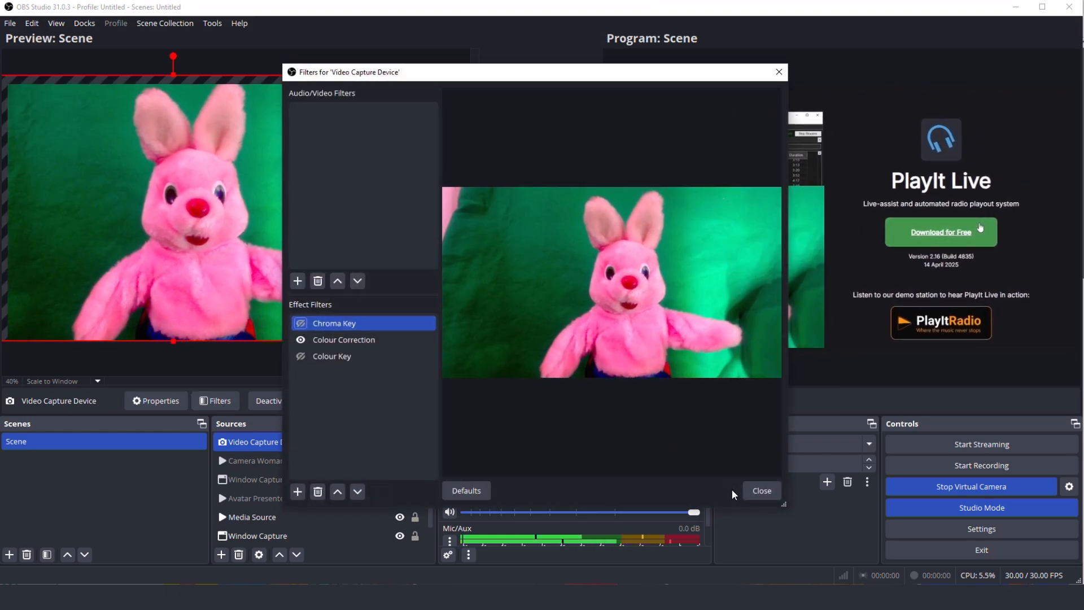
pyautogui.click(761, 490)
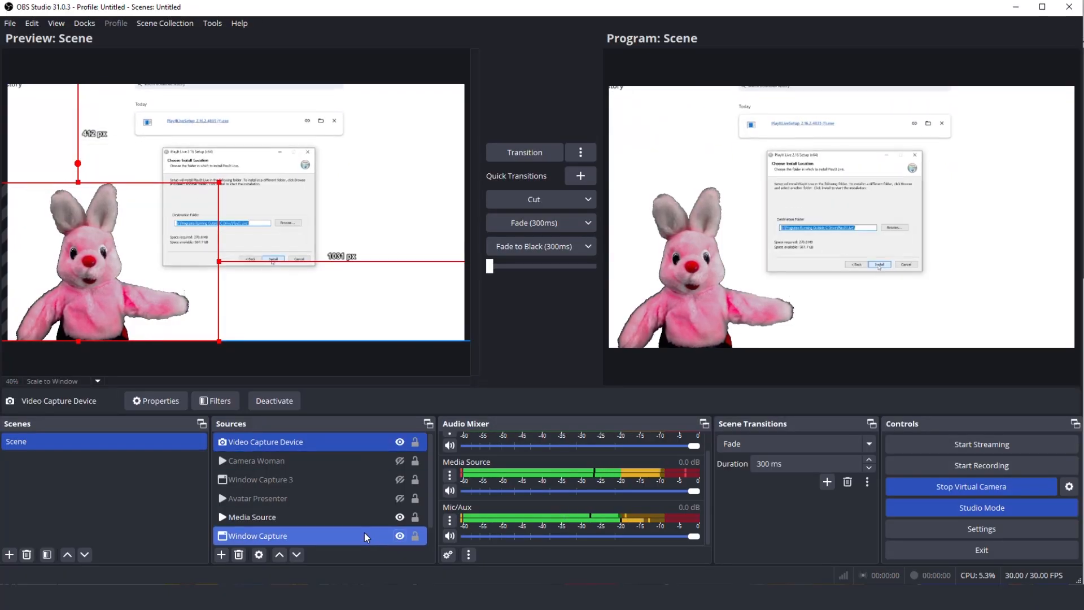
# Hide the Media Source, keep the Window Capture source shown, and transition the preview scene to the program
pyautogui.click(400, 517)
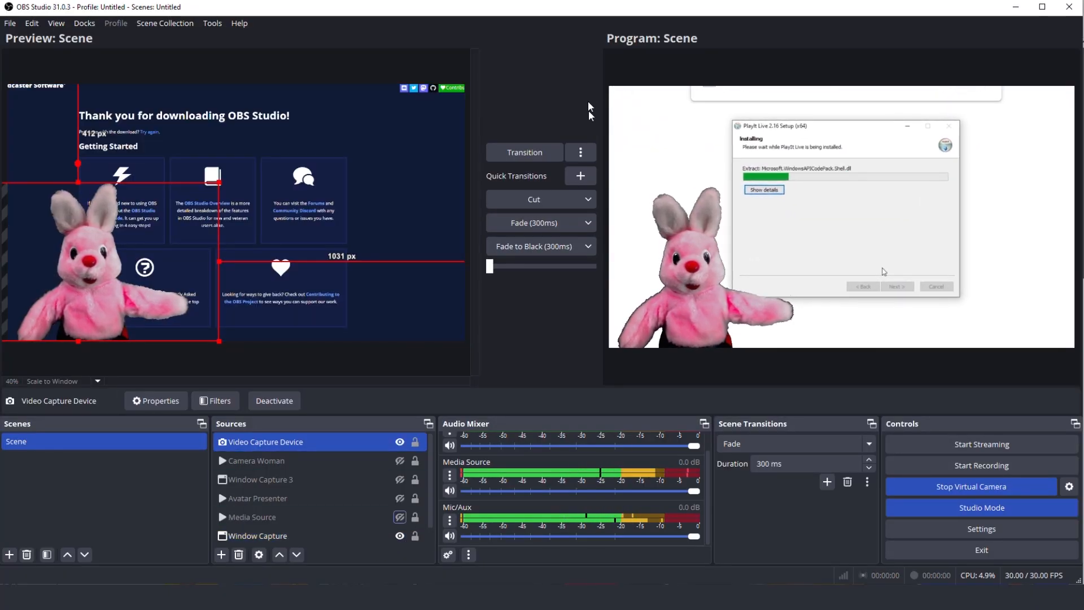
pyautogui.click(518, 154)
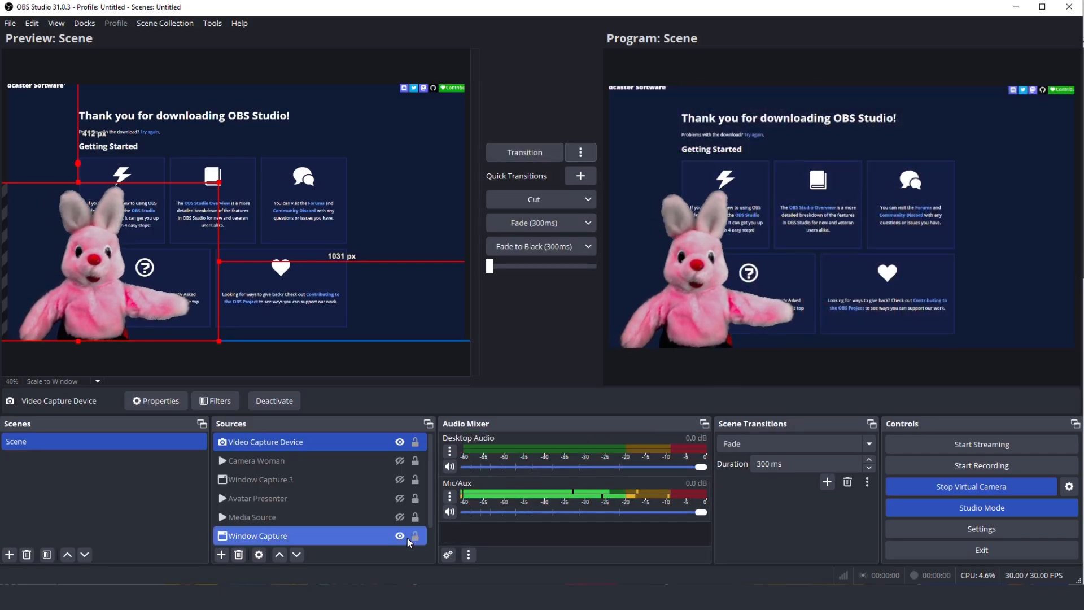
# Show the Media Source in the preview scene again
pyautogui.click(397, 518)
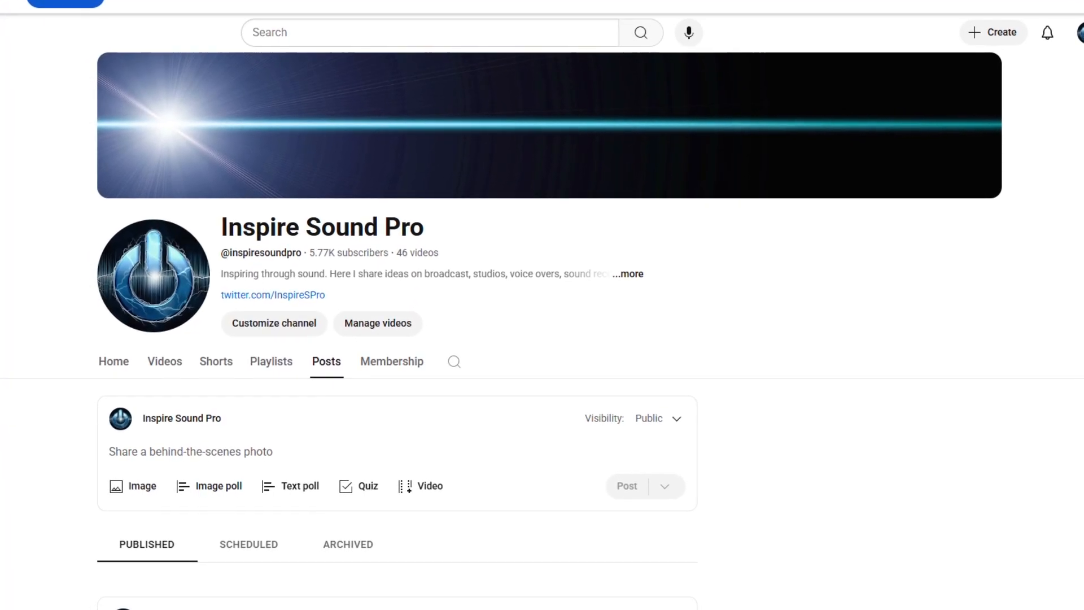
# On the YouTube channel page, set up a live stream for right now using streaming software
pyautogui.click(1005, 32)
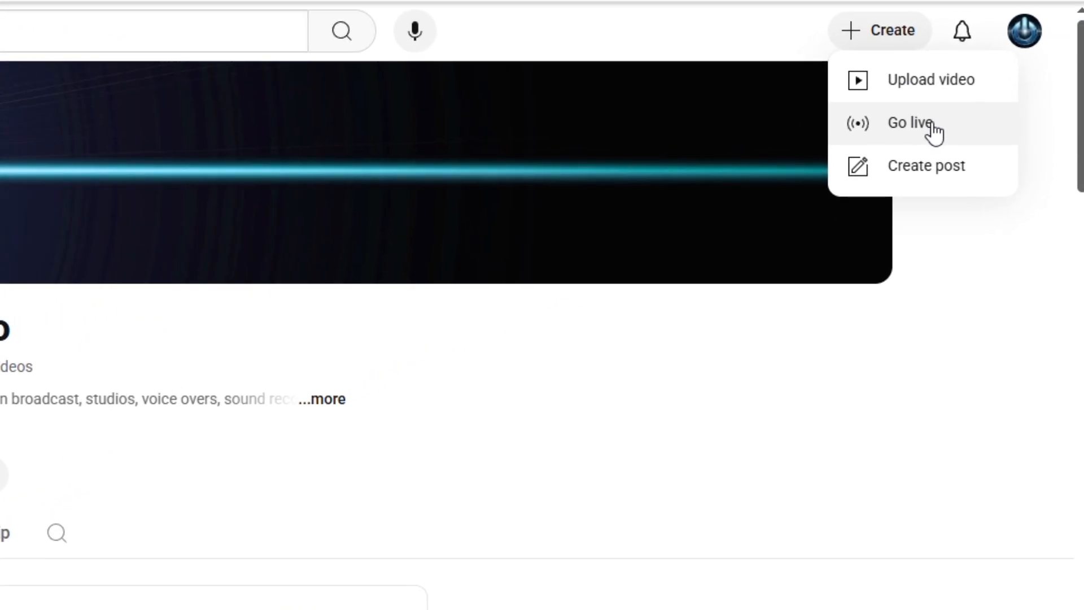
pyautogui.click(902, 145)
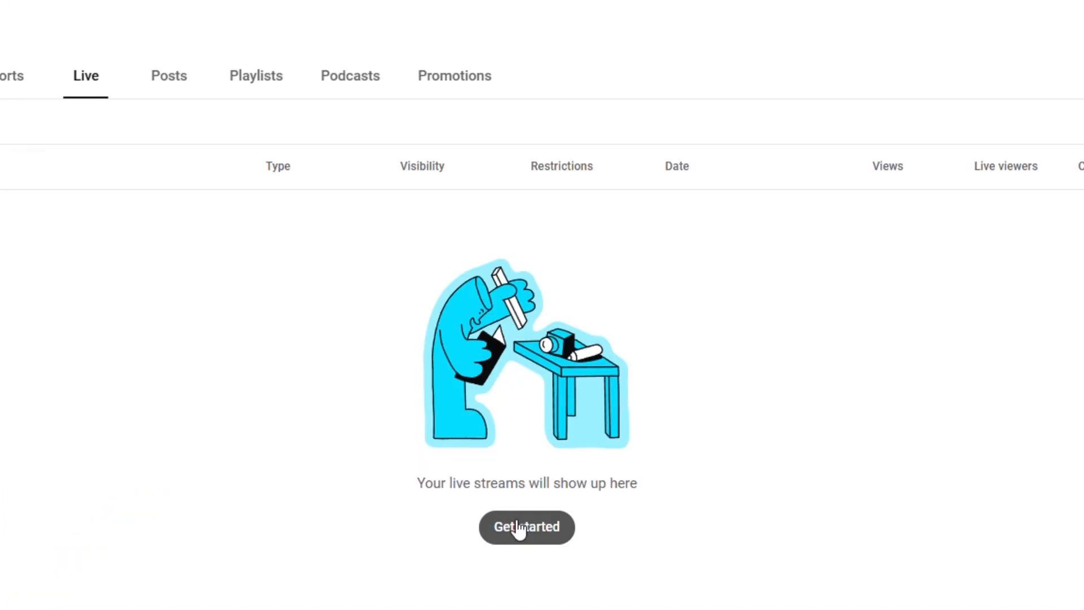
pyautogui.click(518, 528)
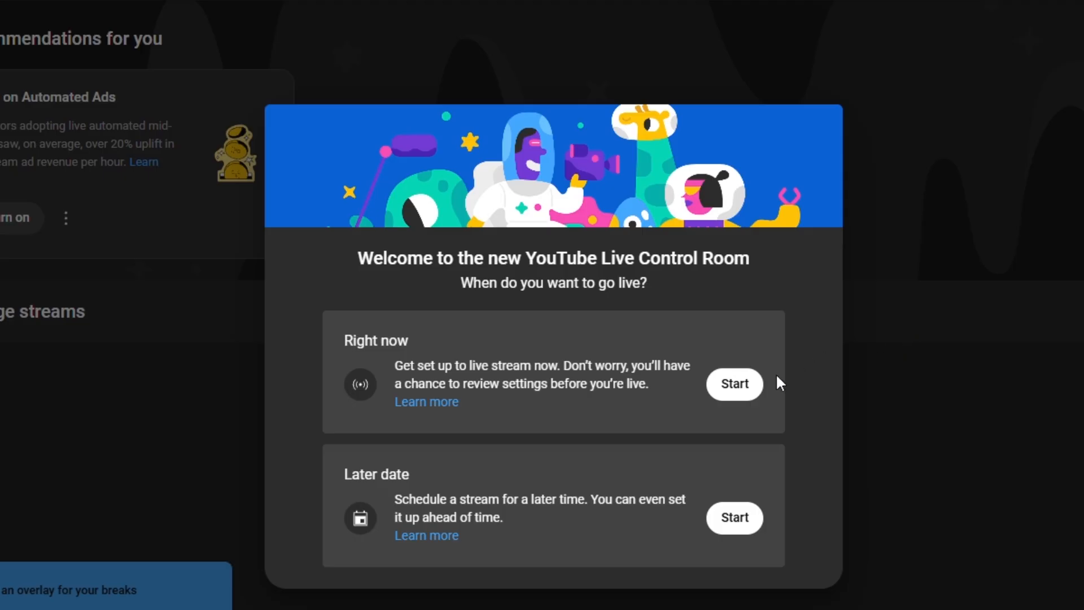
pyautogui.click(734, 385)
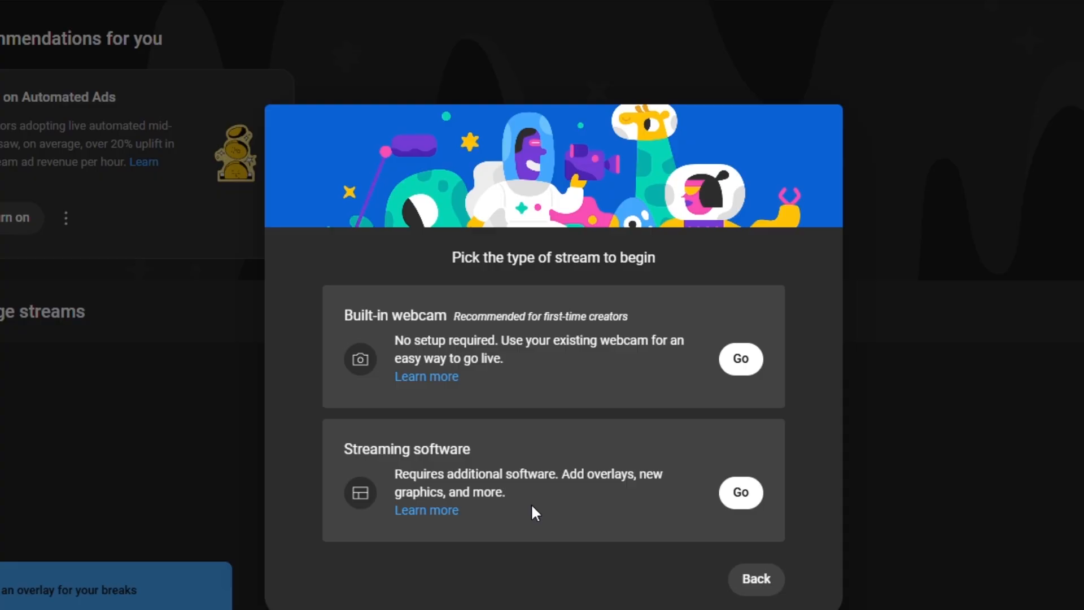
pyautogui.click(741, 492)
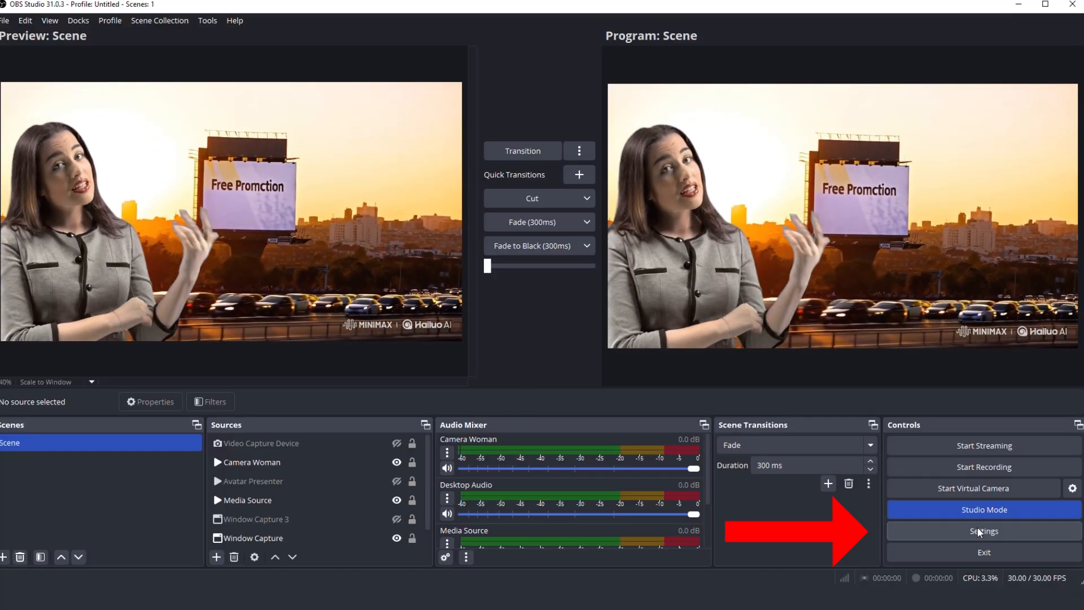
# In OBS Studio, set the stream service to YouTube - RTMPS with the Primary YouTube ingest server
pyautogui.click(979, 534)
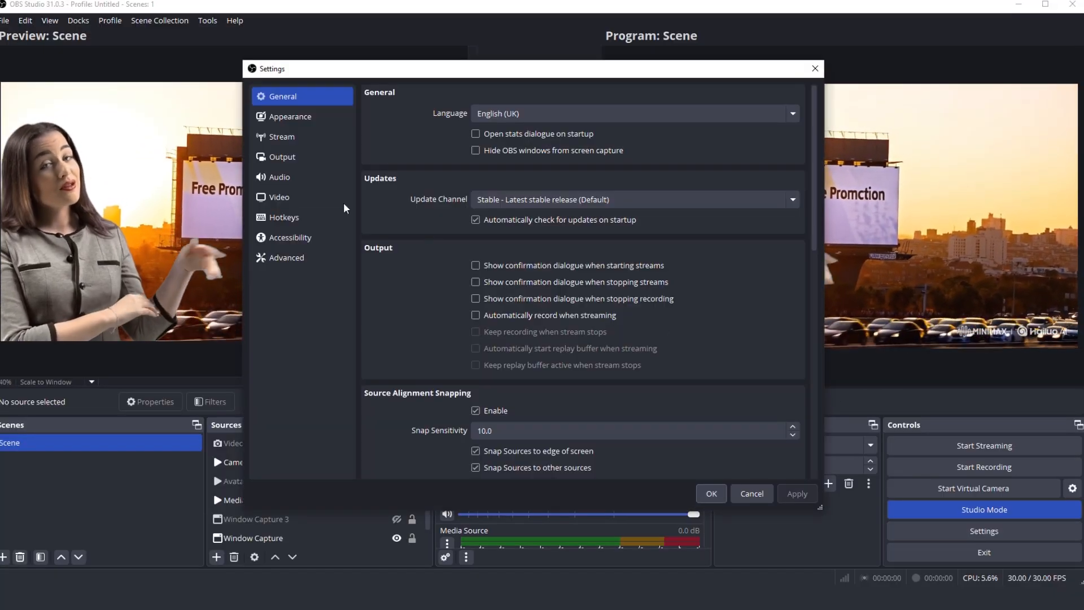
pyautogui.click(289, 139)
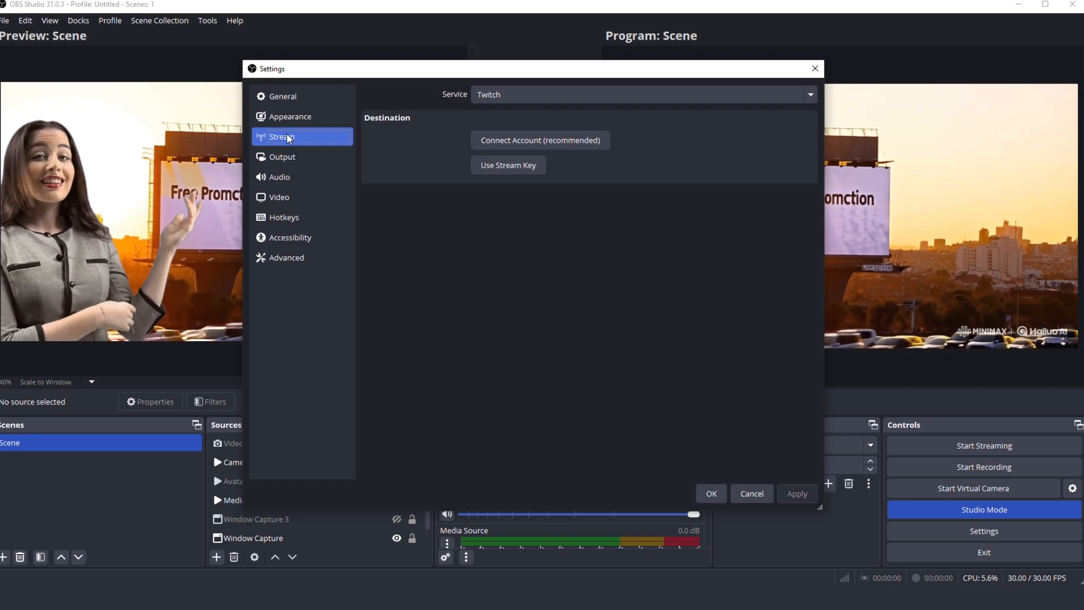
pyautogui.click(531, 96)
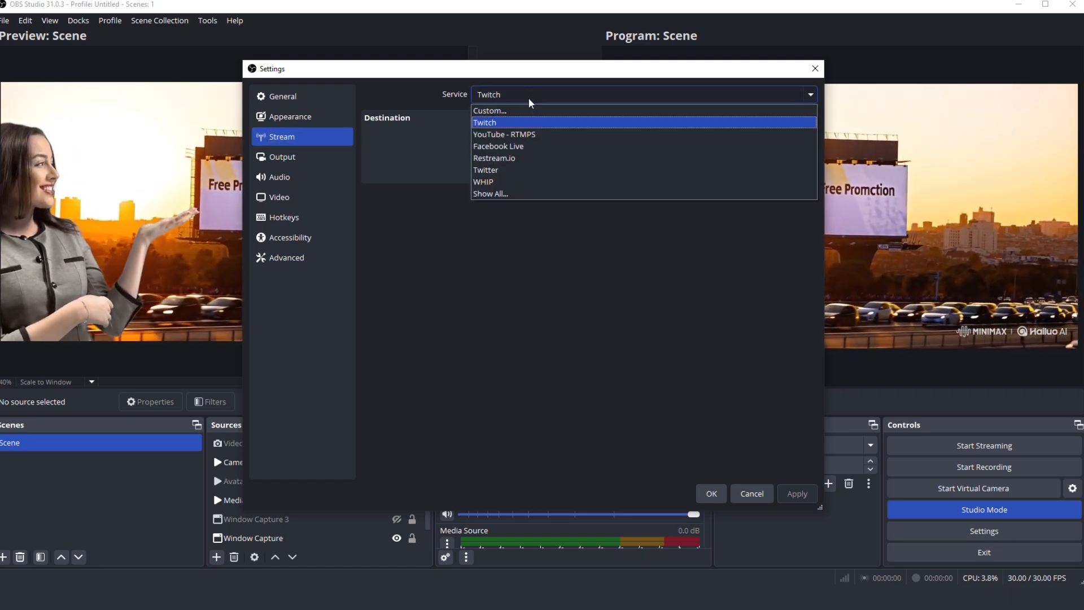
pyautogui.click(532, 139)
pyautogui.click(546, 140)
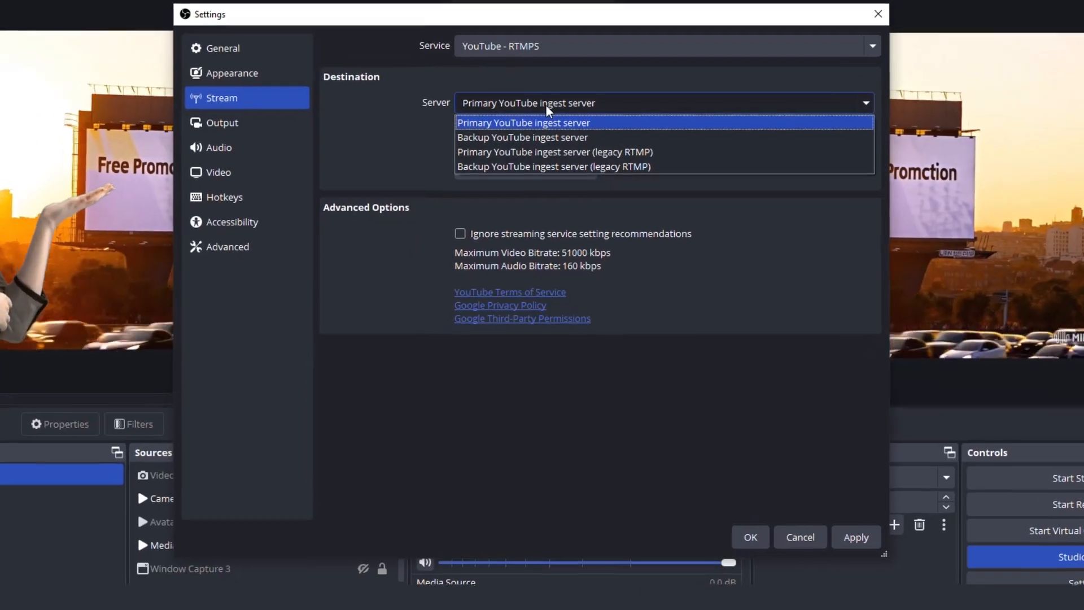
pyautogui.click(547, 123)
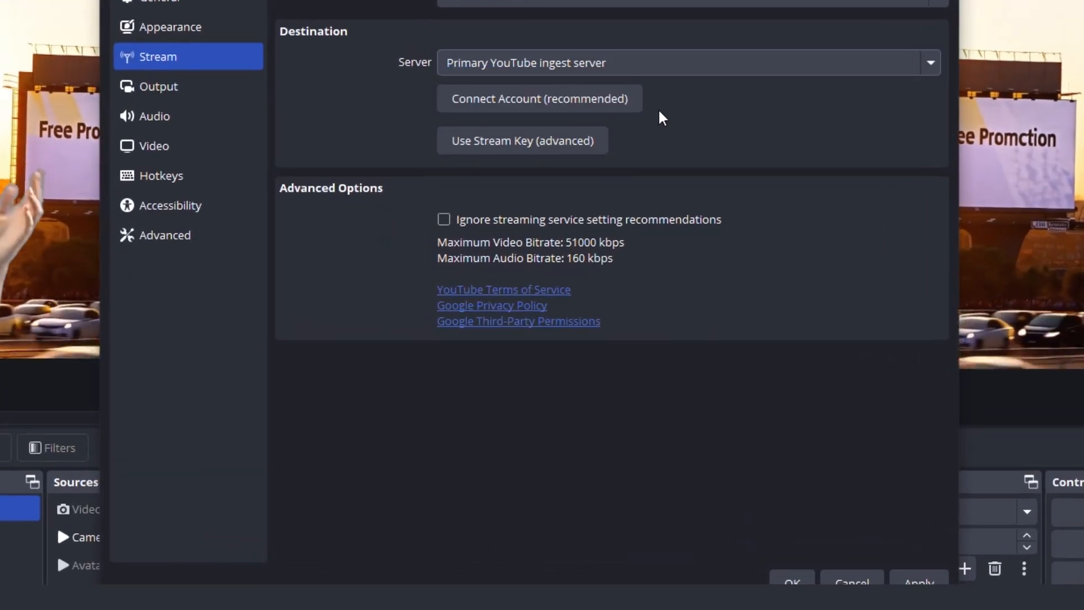
# Start connecting the YouTube account and sign in to Google with the account e-mail and password
pyautogui.click(613, 101)
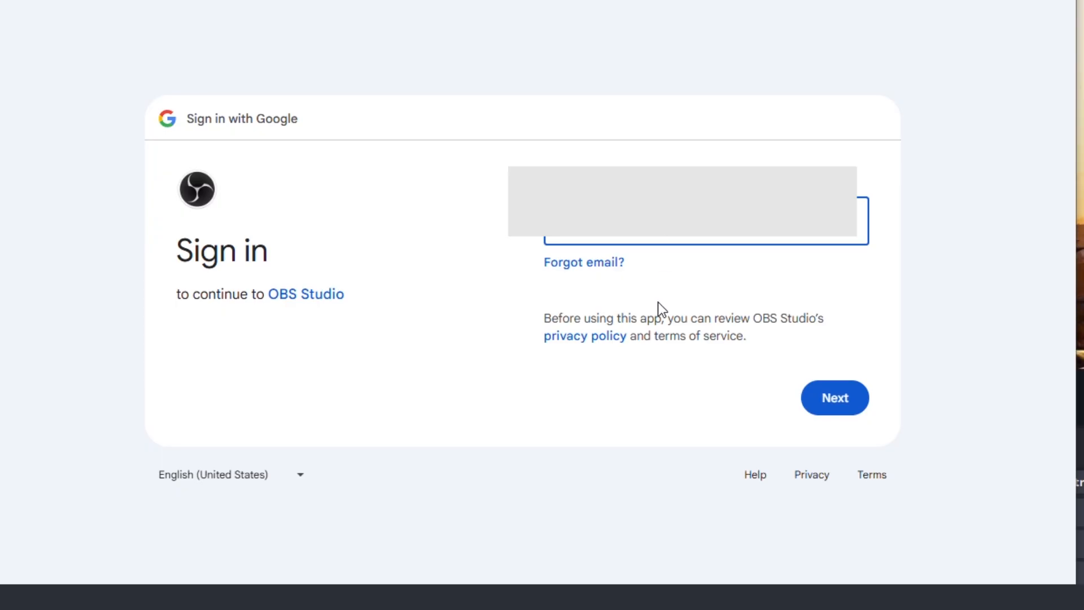
pyautogui.click(820, 408)
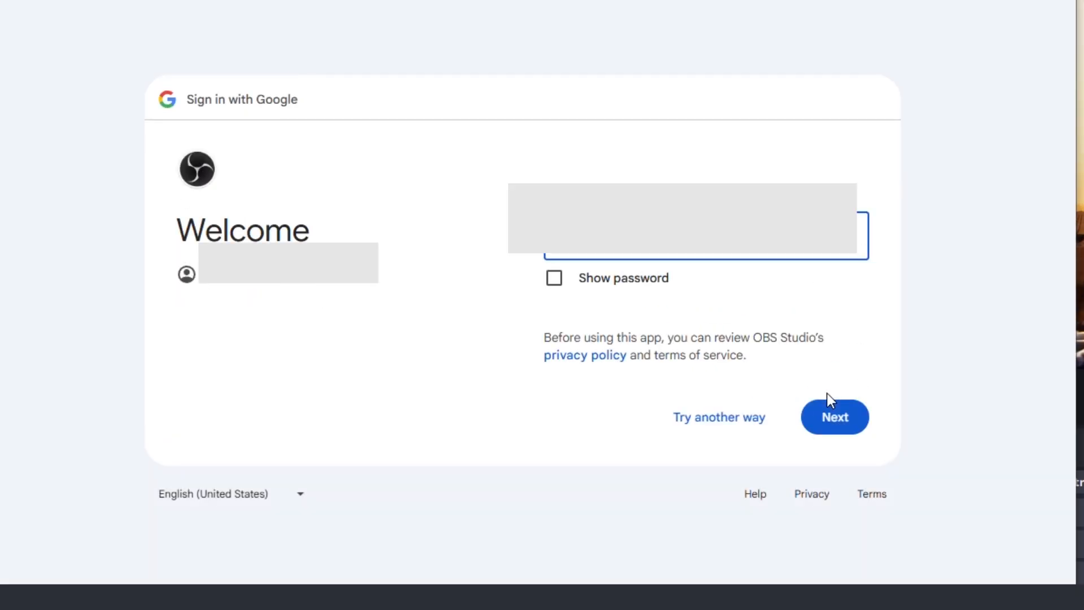
pyautogui.press('Tab')
pyautogui.press('space')
pyautogui.click(825, 411)
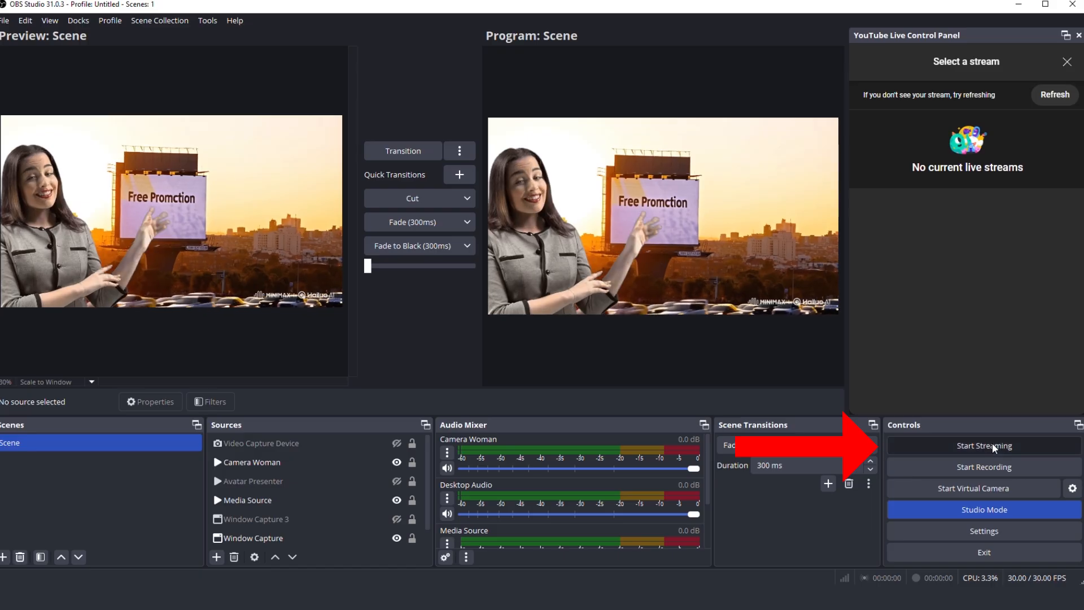
# Try to start streaming, then connect the account in the stream settings and grant OBS Studio access to YouTube
pyautogui.click(994, 446)
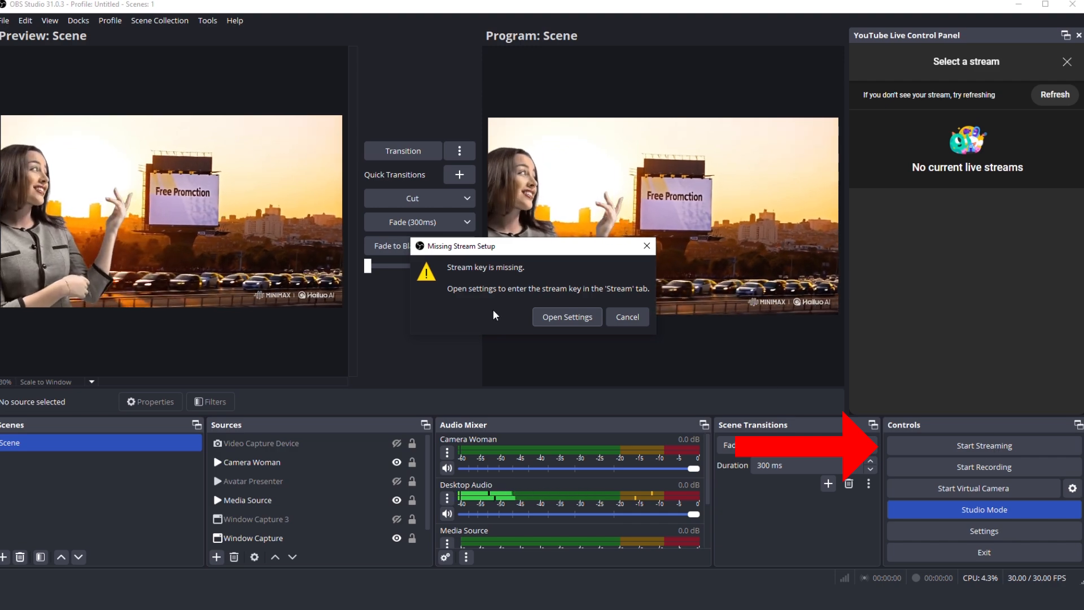
pyautogui.click(561, 318)
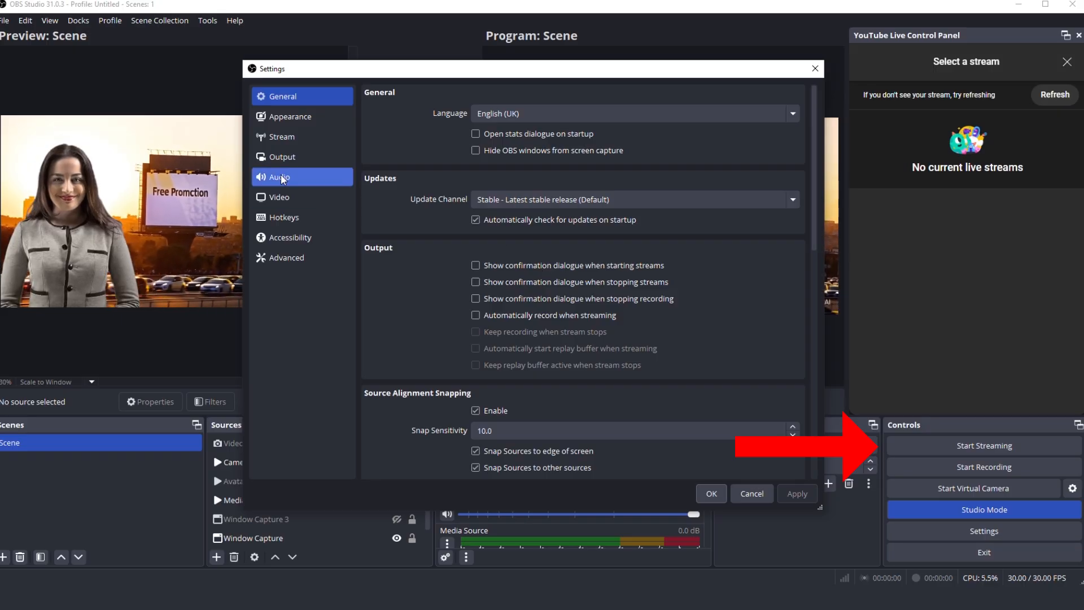
pyautogui.click(282, 138)
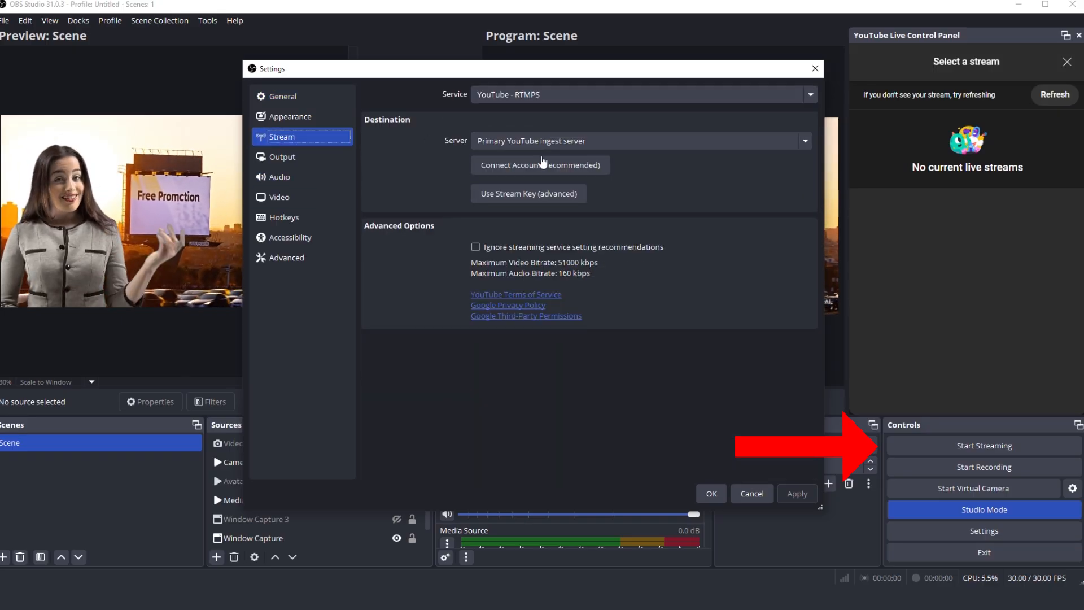
pyautogui.click(542, 165)
pyautogui.click(555, 236)
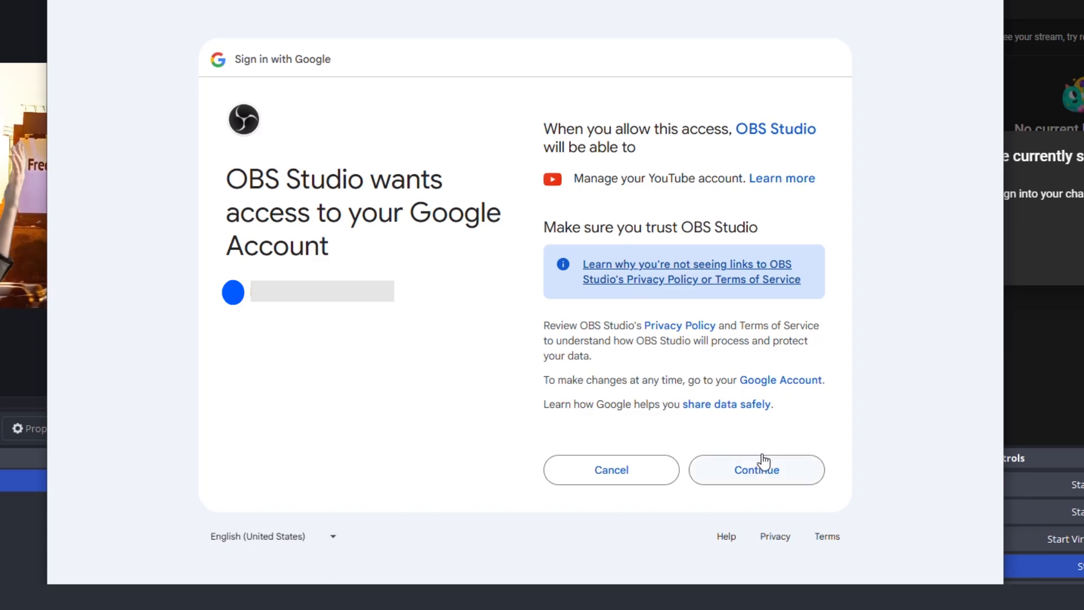
pyautogui.click(754, 471)
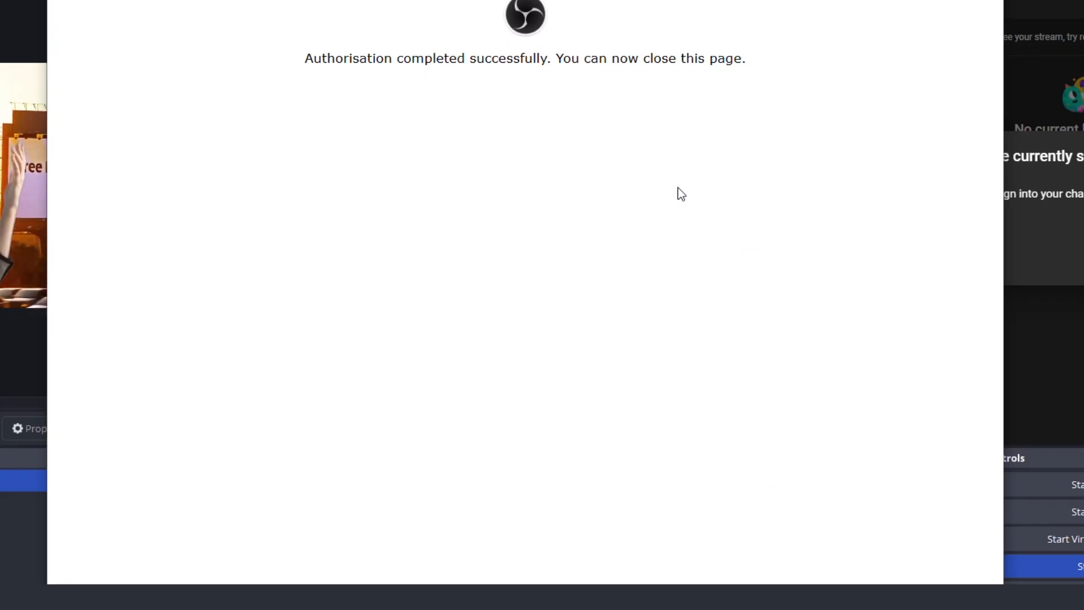
# Close the authorisation browser window with all its tabs and apply the stream settings
pyautogui.hotkey('alt', 'F4')
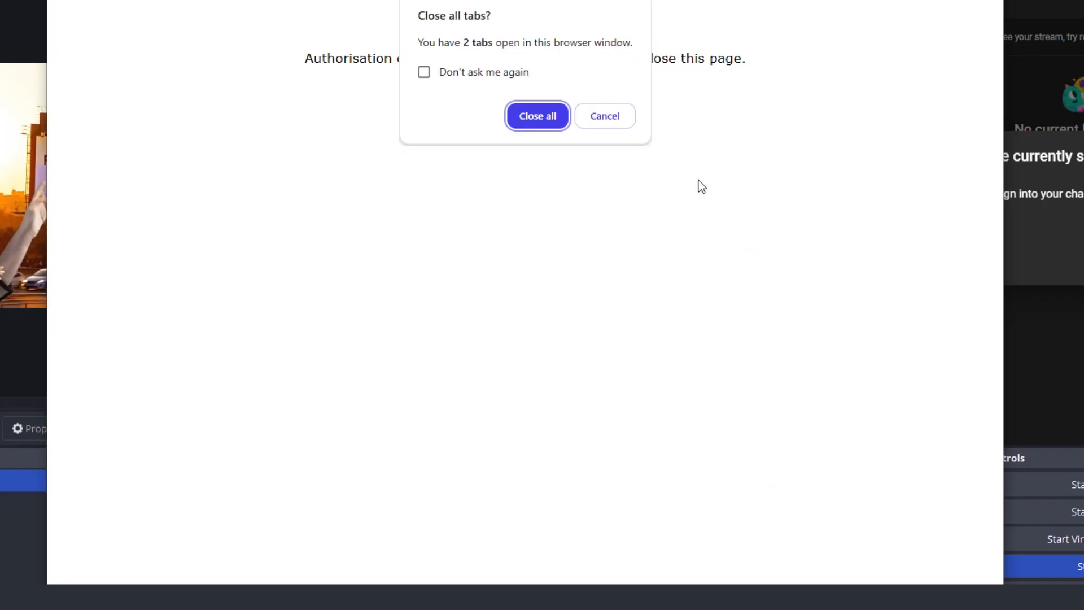
pyautogui.click(538, 120)
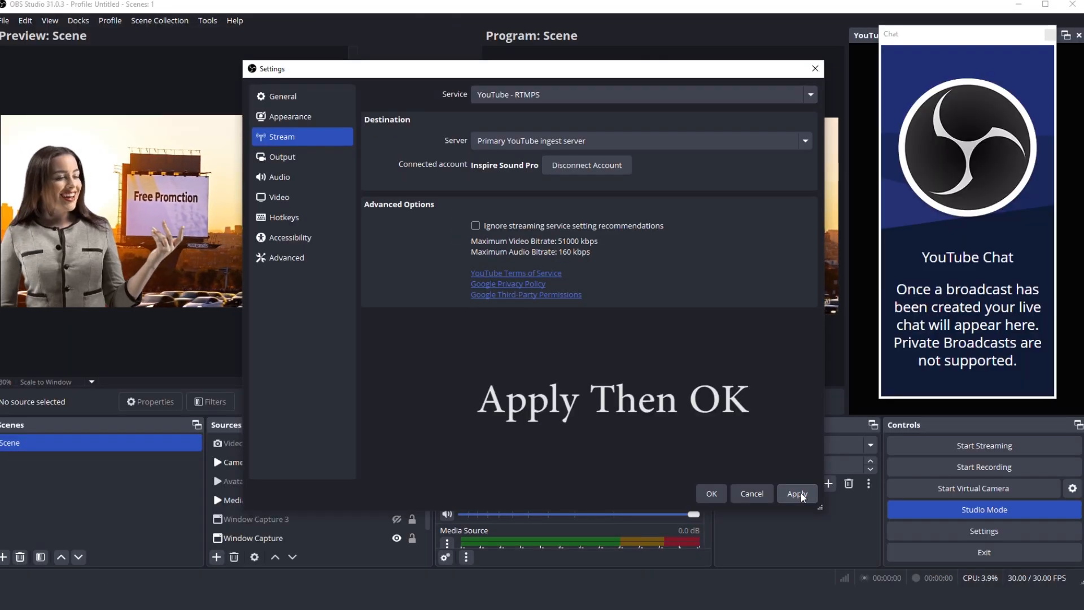
pyautogui.click(797, 494)
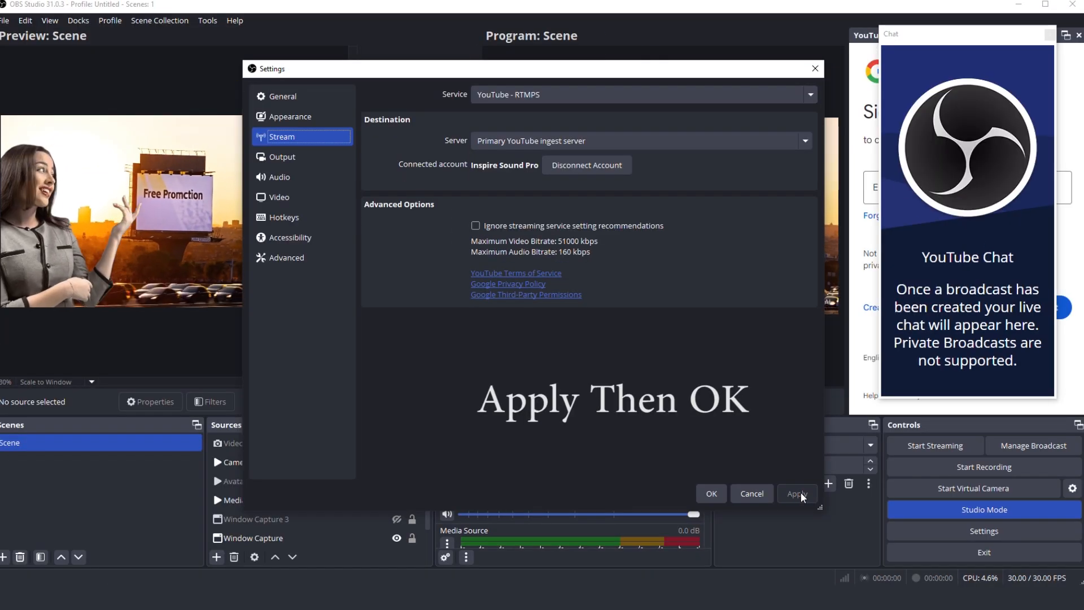
pyautogui.click(711, 494)
# Start a new YouTube broadcast setup with Private privacy and the title My First Broadcast
pyautogui.click(924, 447)
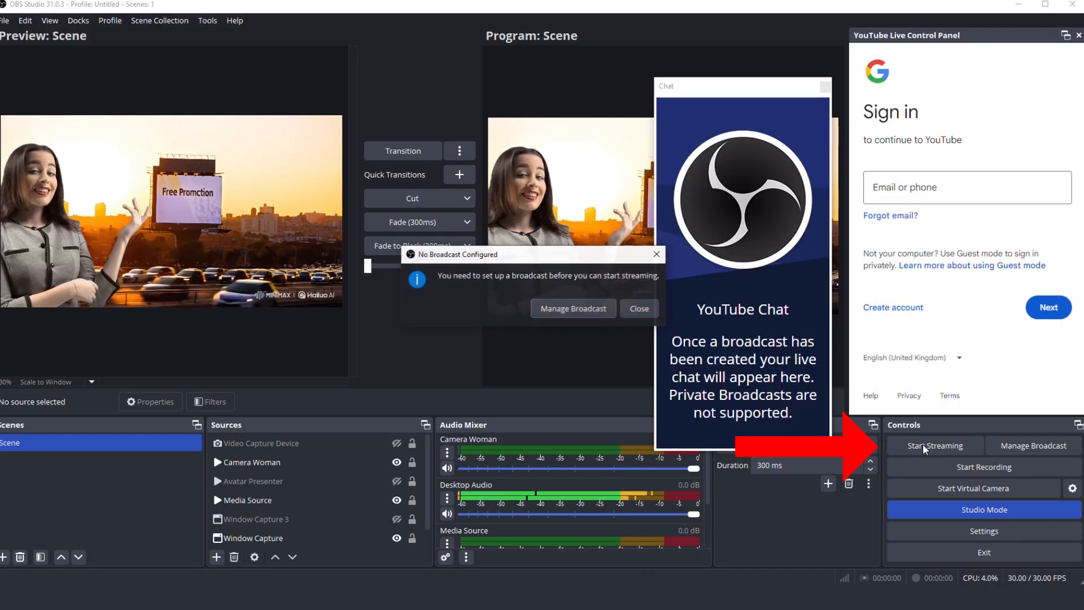
pyautogui.click(570, 310)
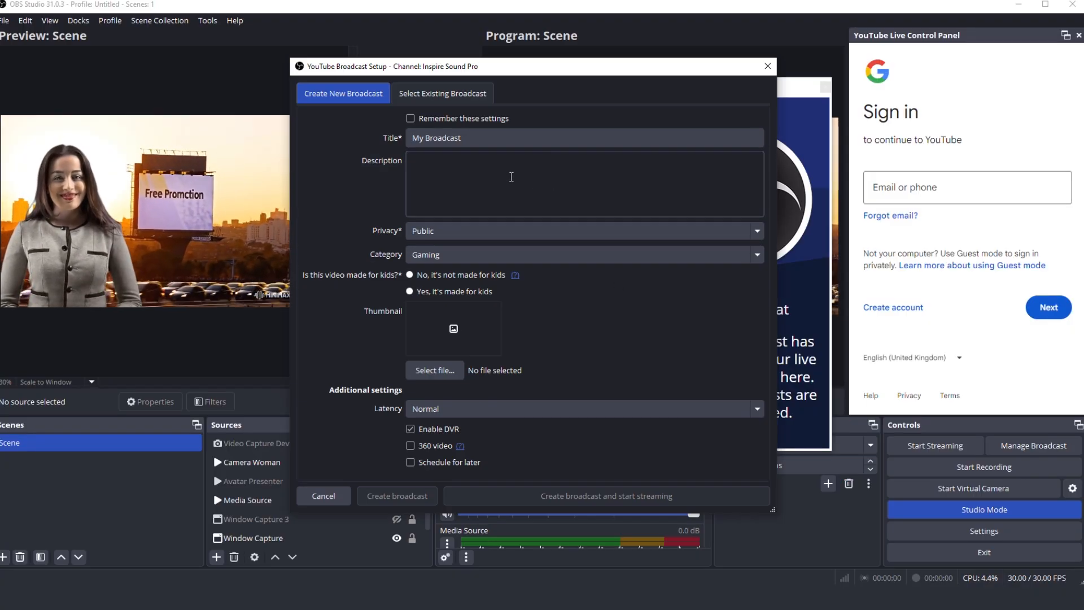
pyautogui.click(756, 231)
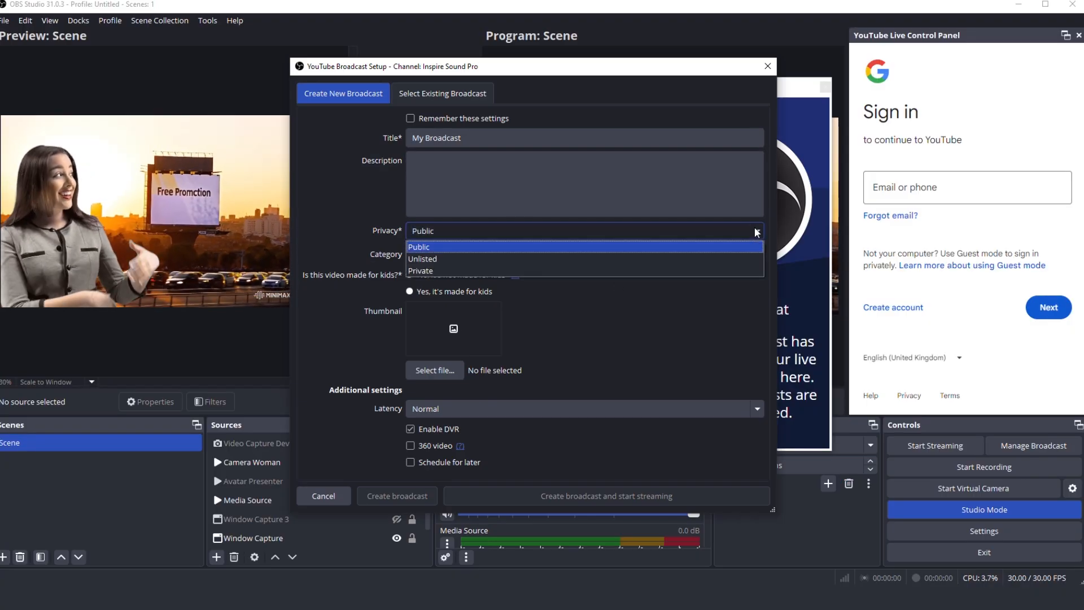
pyautogui.click(710, 270)
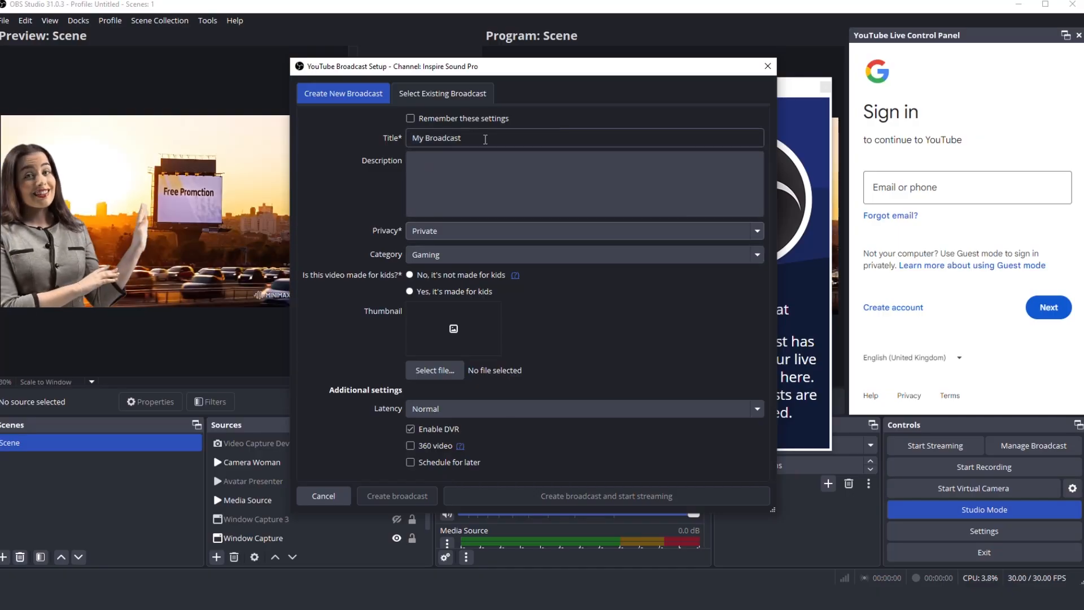
pyautogui.click(424, 137)
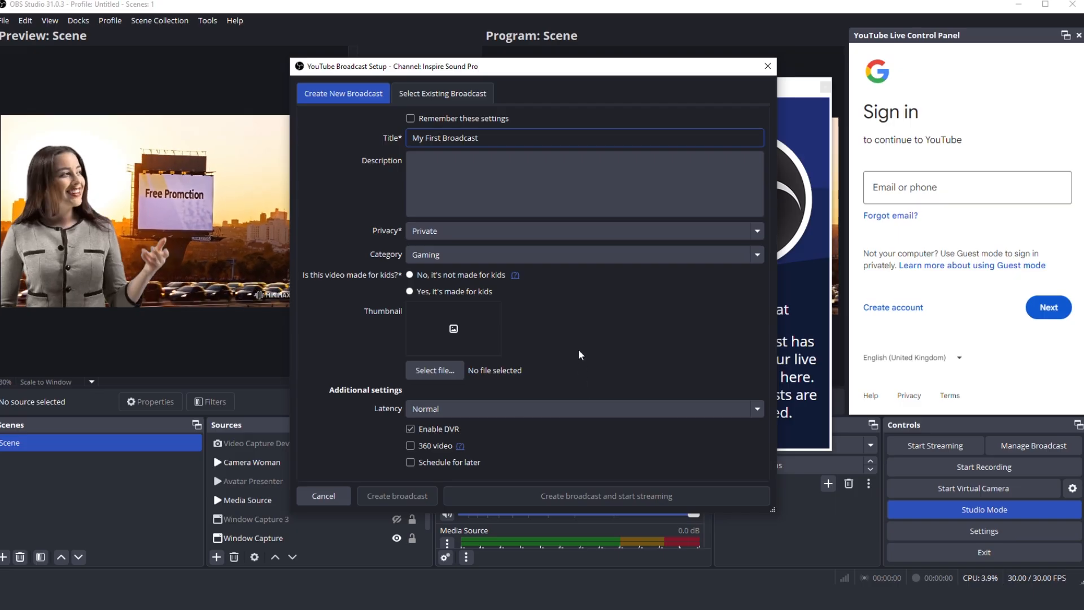
# Add the koala thumbnail and description First test broadcast, mark the video as not made for kids, and remember these settings
pyautogui.click(440, 372)
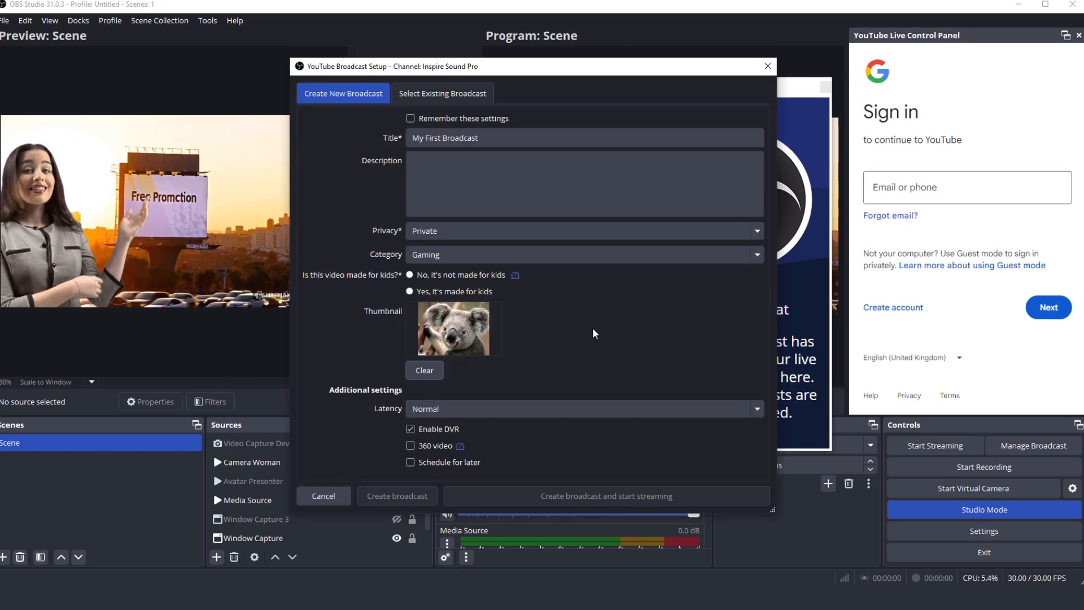
pyautogui.click(410, 275)
pyautogui.click(423, 184)
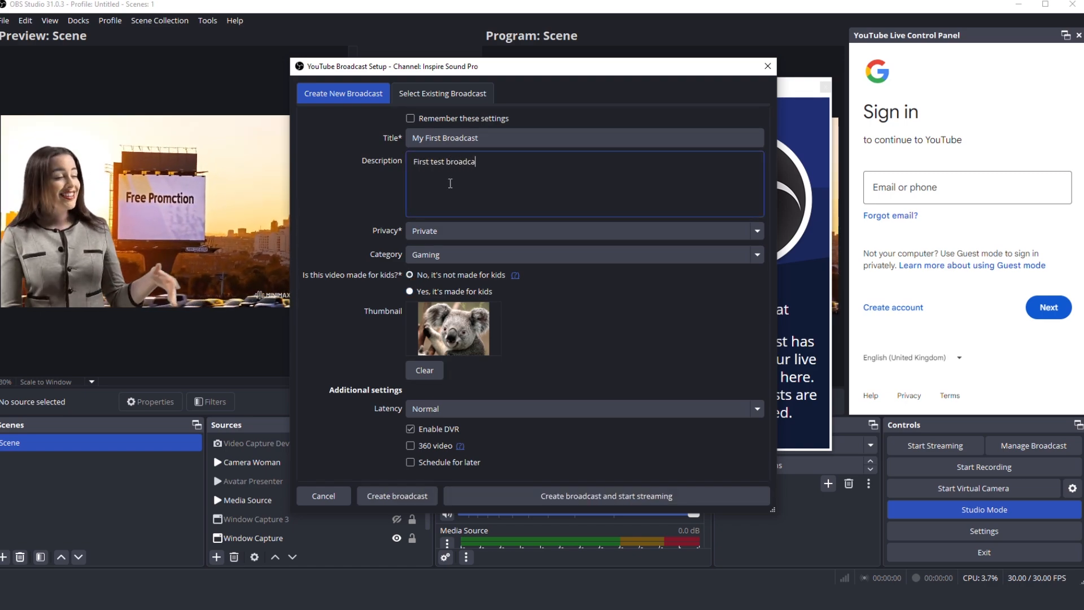
pyautogui.click(421, 120)
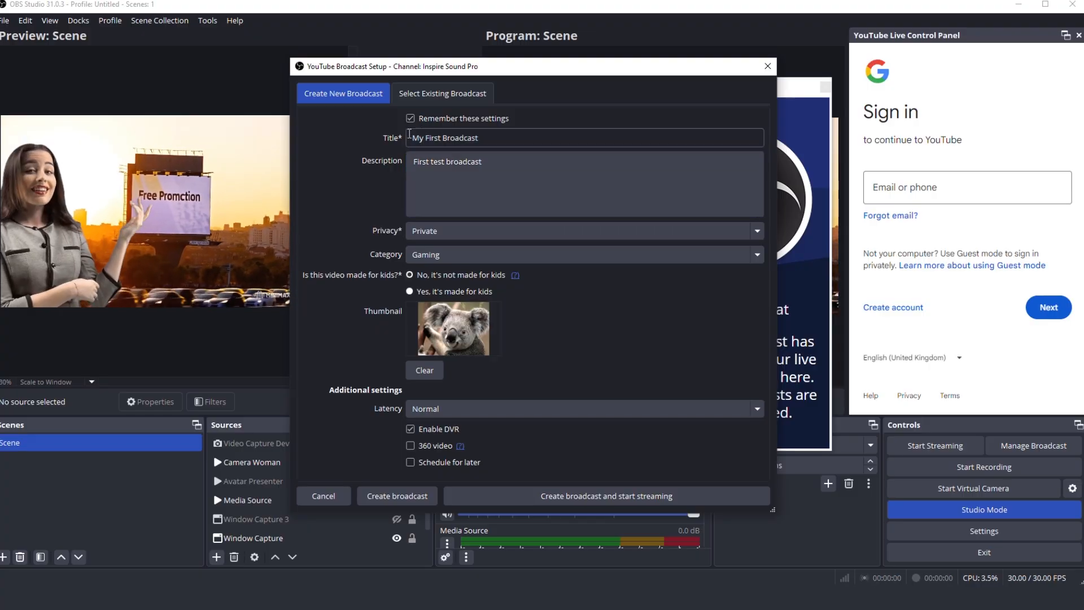
# Keep the Gaming category, create the broadcast and start streaming
pyautogui.click(494, 261)
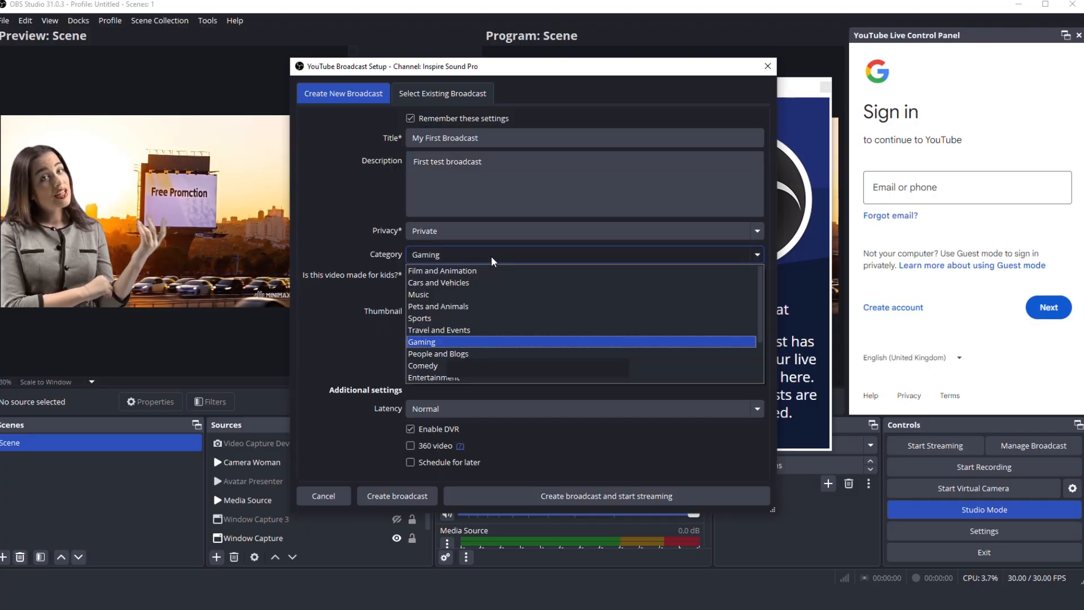
pyautogui.click(493, 260)
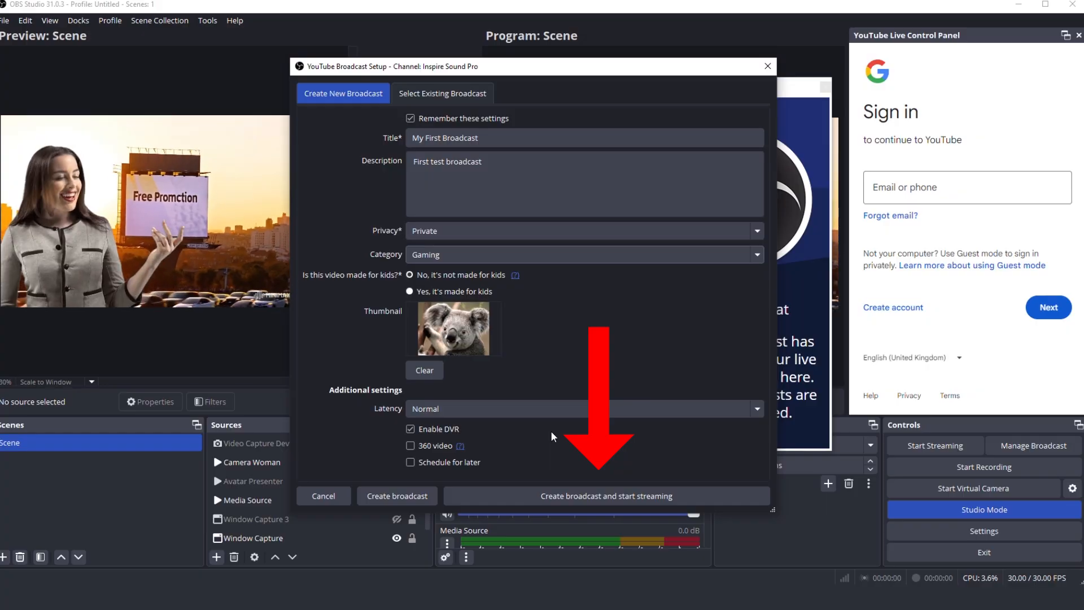
pyautogui.click(567, 496)
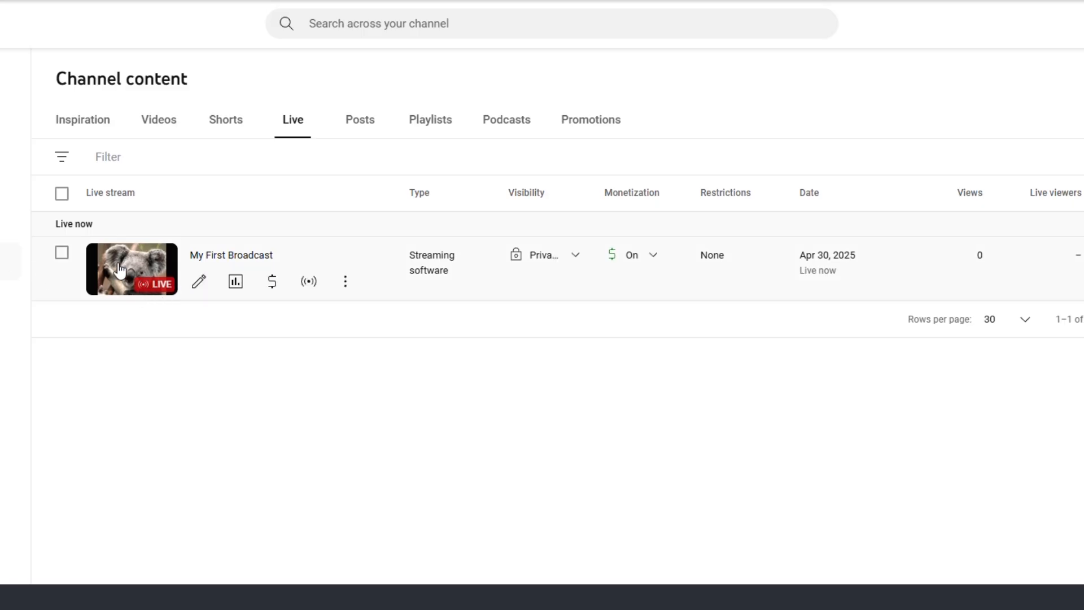
# Open My First Broadcast on YouTube from the channel's list of live content
pyautogui.click(346, 282)
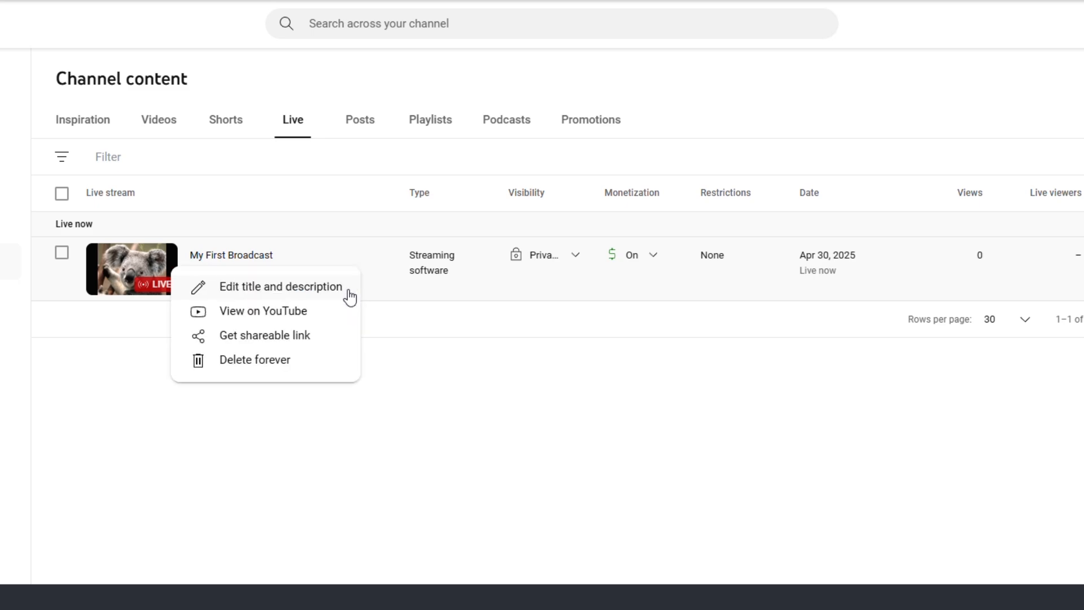
pyautogui.click(296, 319)
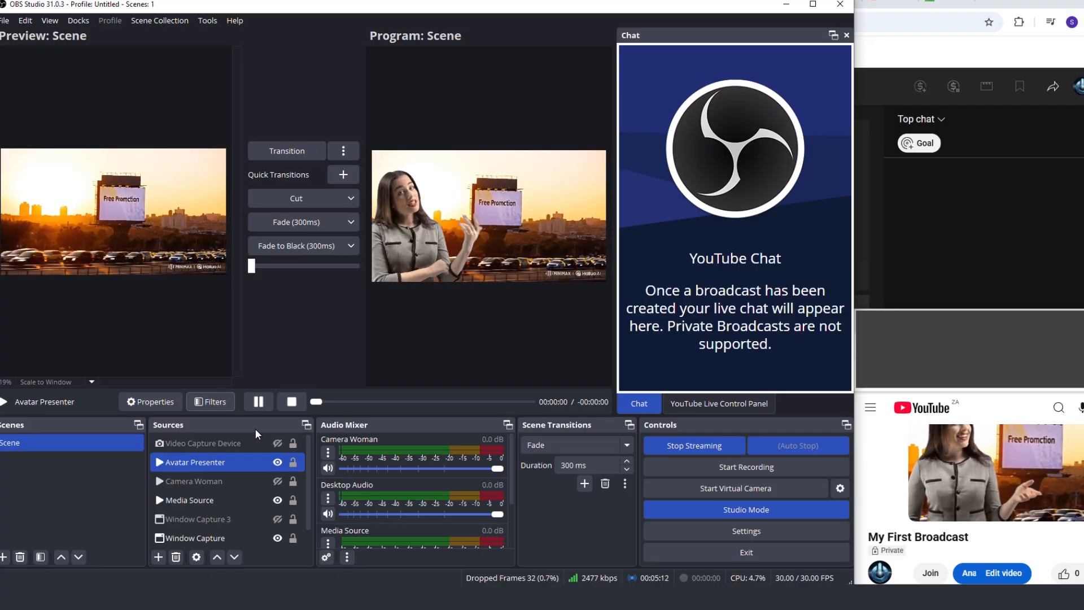
# Back in OBS Studio, transition the preview with Avatar Presenter shown and Camera Woman hidden to the live program
pyautogui.click(275, 153)
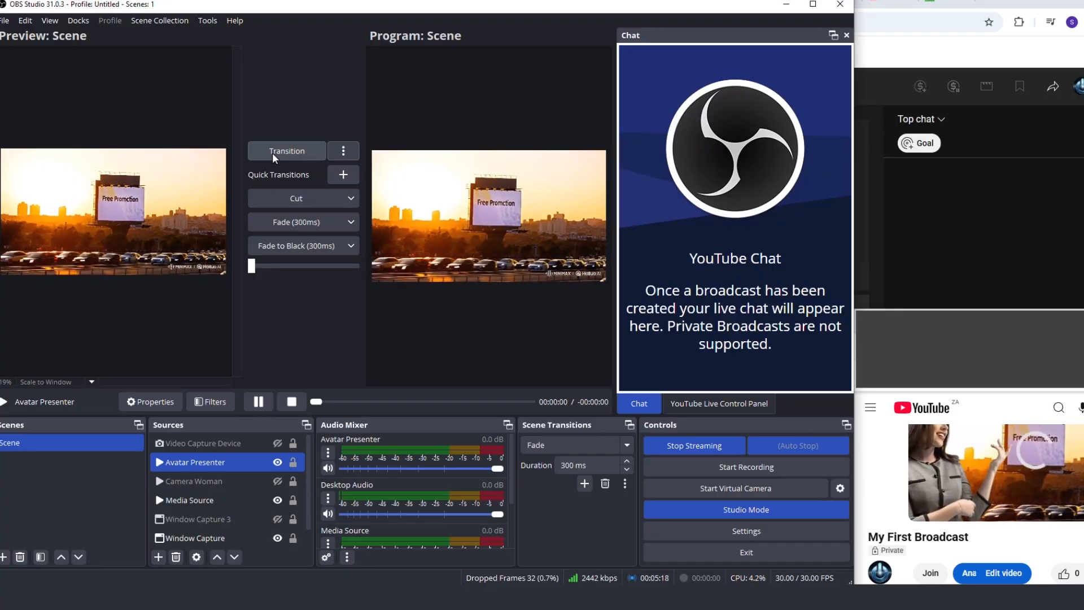